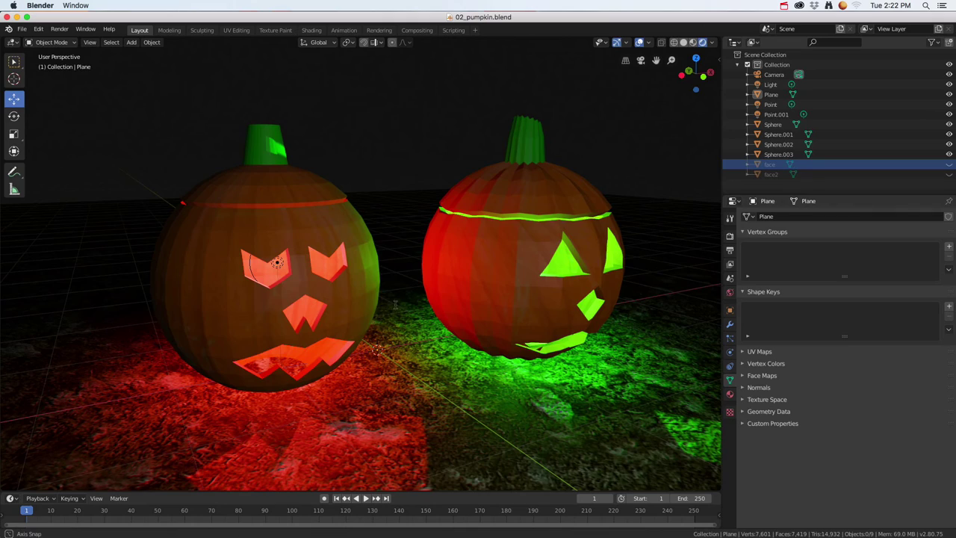
- Create a new General file and delete the default cube
{"action": "middle_click_drag", "start_coordinate": [382, 268], "coordinate": [332, 242]}
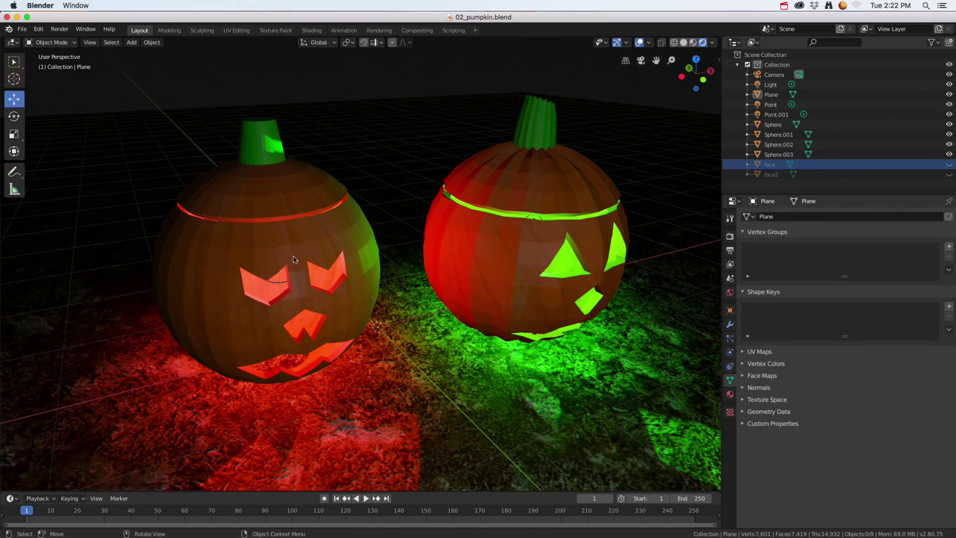
{"action": "left_click", "coordinate": [23, 29]}
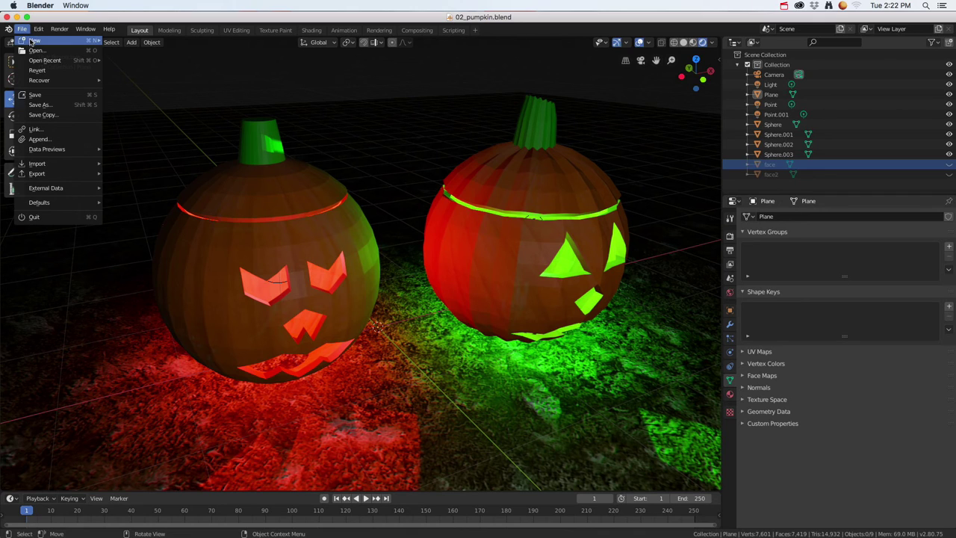
{"action": "mouse_move", "coordinate": [36, 43]}
{"action": "left_click", "coordinate": [127, 40]}
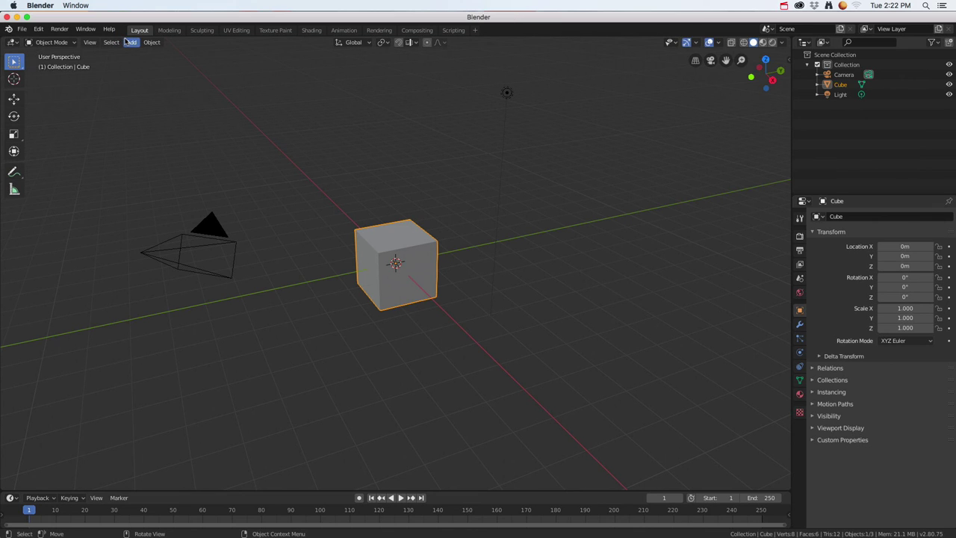
{"action": "key", "text": "x"}
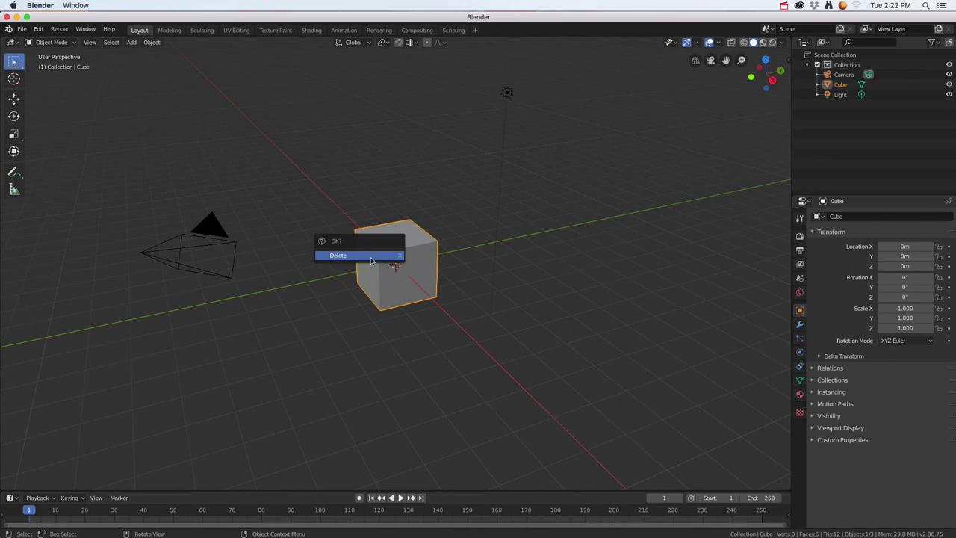
{"action": "left_click", "coordinate": [371, 258]}
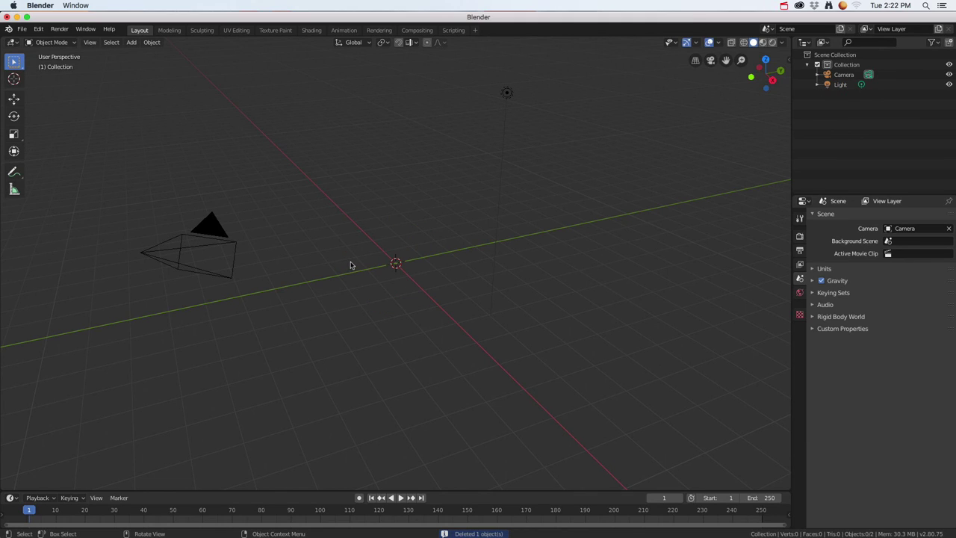
- Add a UV sphere mesh at the scene origin
{"action": "left_click", "coordinate": [130, 42]}
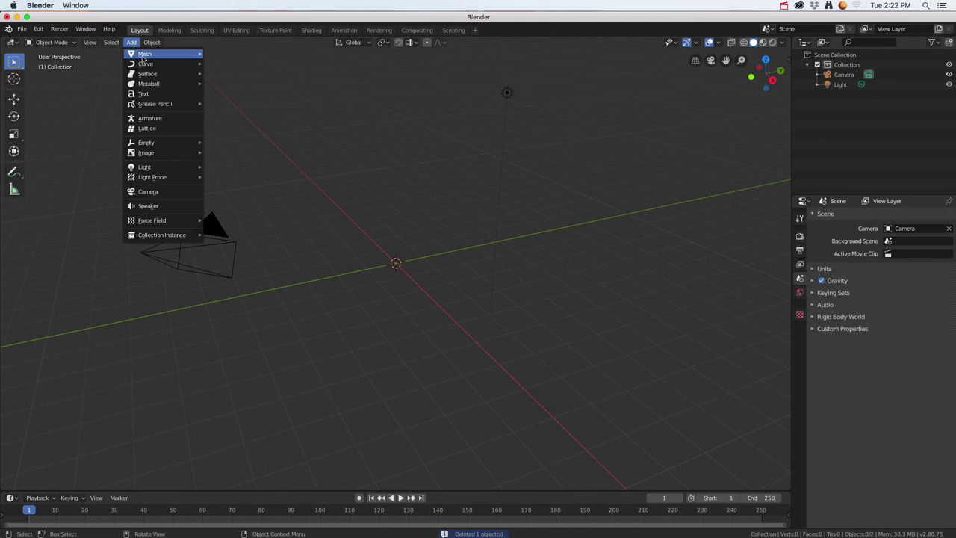
{"action": "mouse_move", "coordinate": [149, 54]}
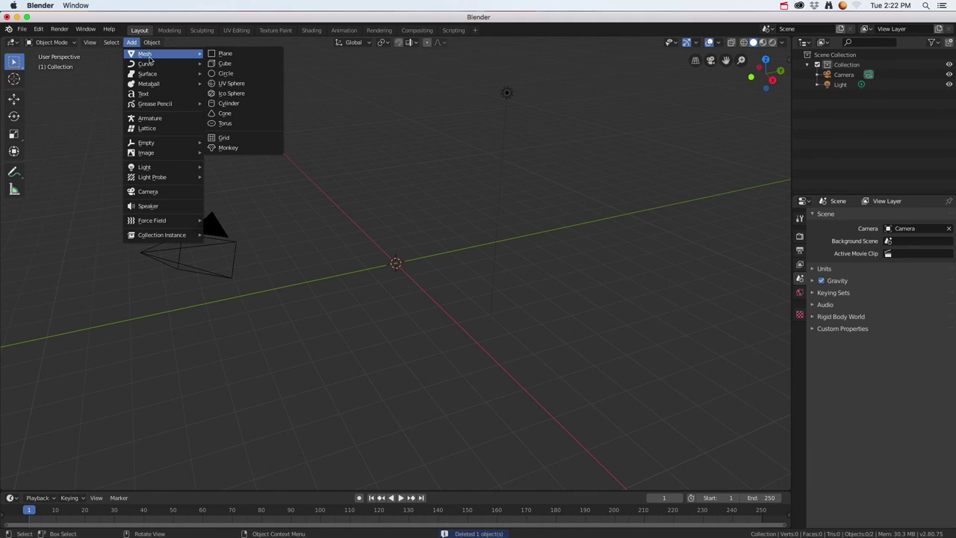
{"action": "left_click", "coordinate": [232, 87]}
{"action": "scroll", "coordinate": [420, 264], "scroll_direction": "up", "scroll_amount": 5}
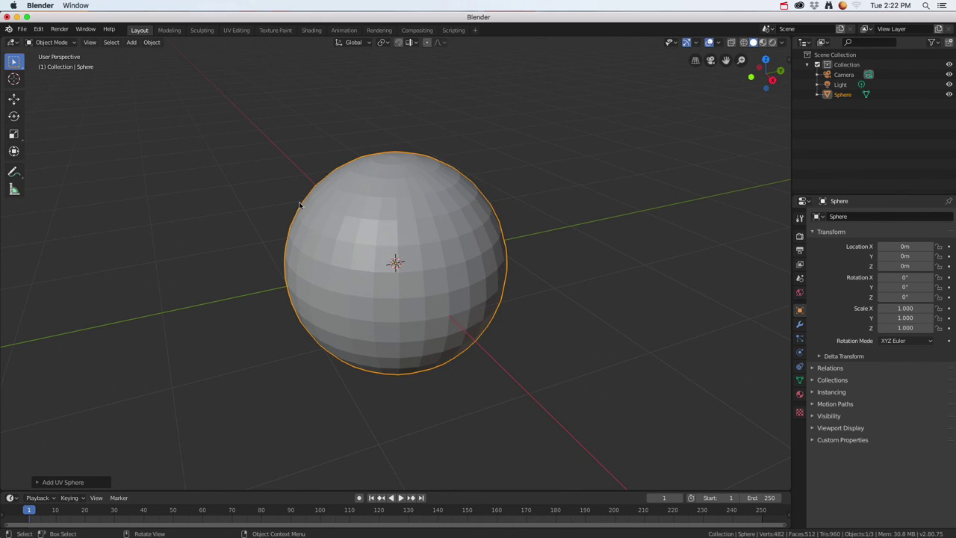
- In wireframe Edit Mode, select the sphere's upper cap down to the fifth ring of vertices and separate the selection into its own object
{"action": "left_click", "coordinate": [780, 71]}
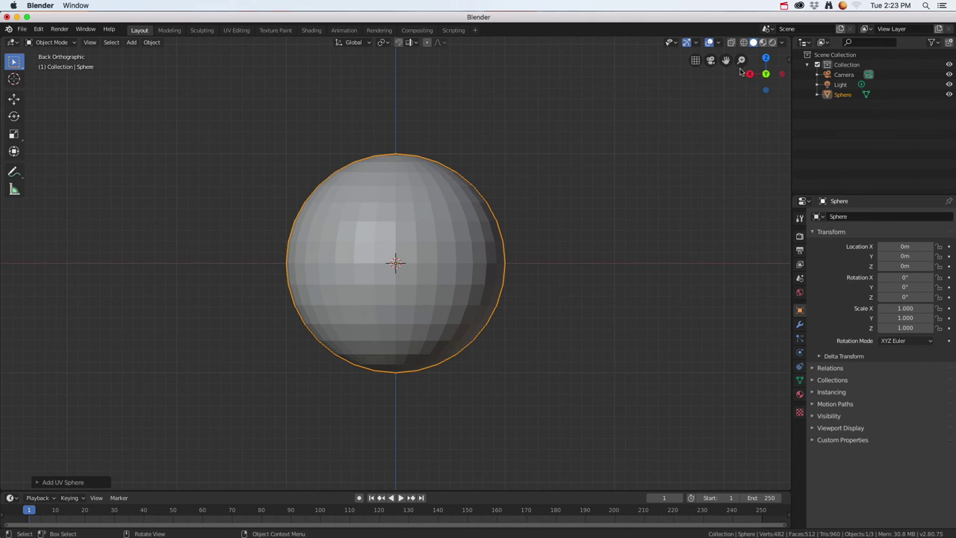
{"action": "left_click", "coordinate": [744, 42]}
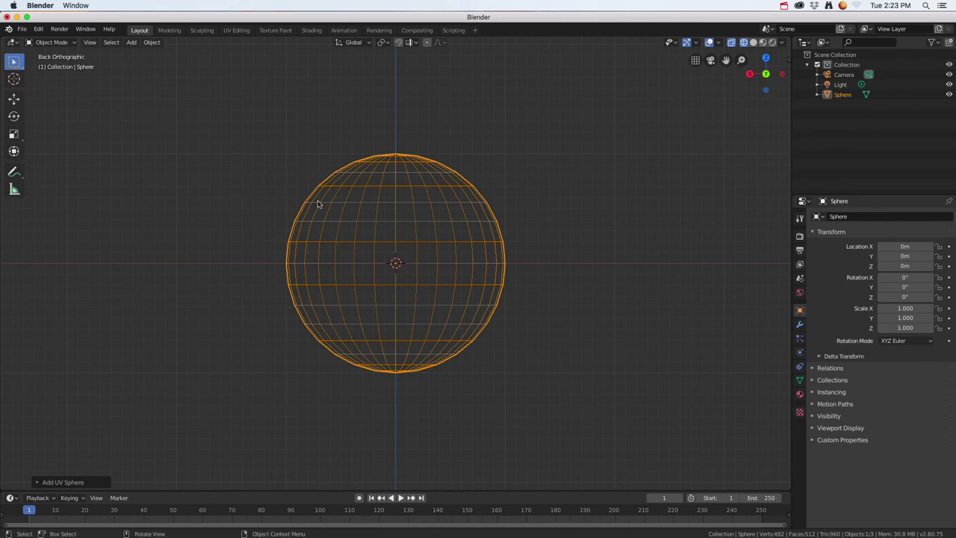
{"action": "left_click", "coordinate": [52, 42]}
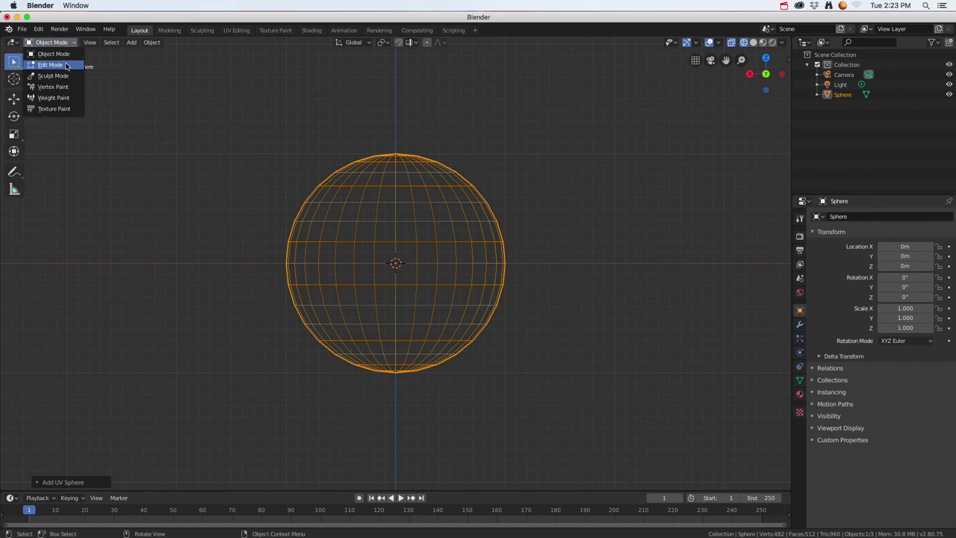
{"action": "left_click", "coordinate": [51, 65]}
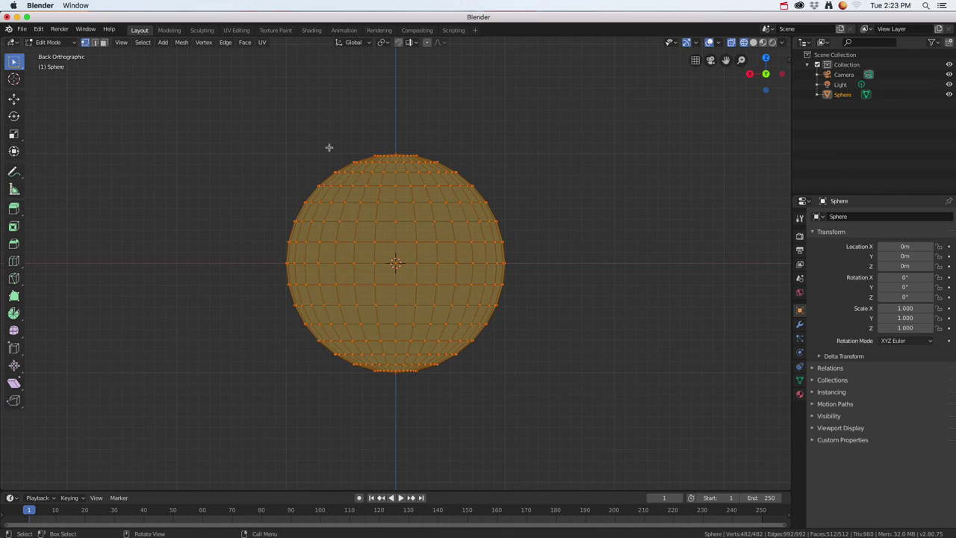
{"action": "left_click", "coordinate": [298, 119]}
{"action": "left_click_drag", "start_coordinate": [247, 98], "coordinate": [539, 209]}
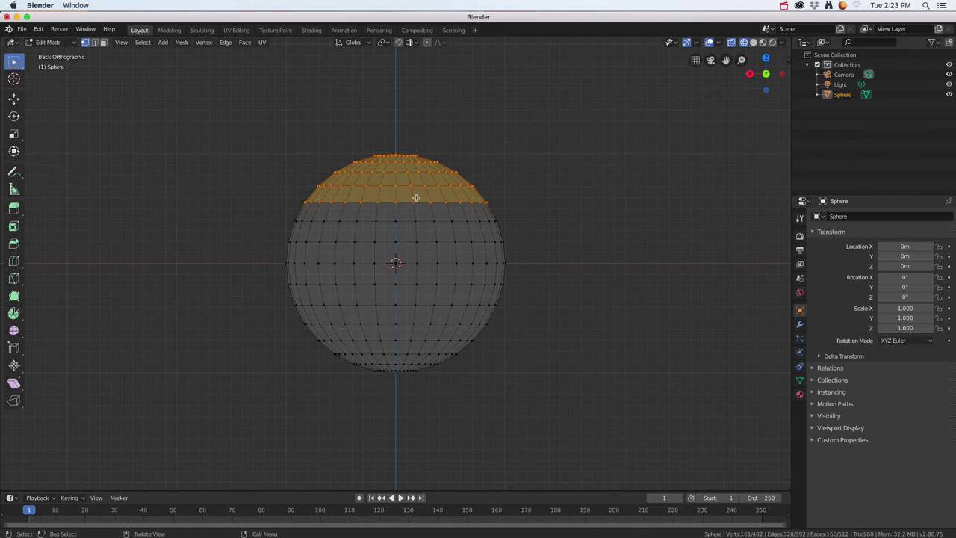
{"action": "middle_click_drag", "start_coordinate": [416, 197], "coordinate": [405, 231]}
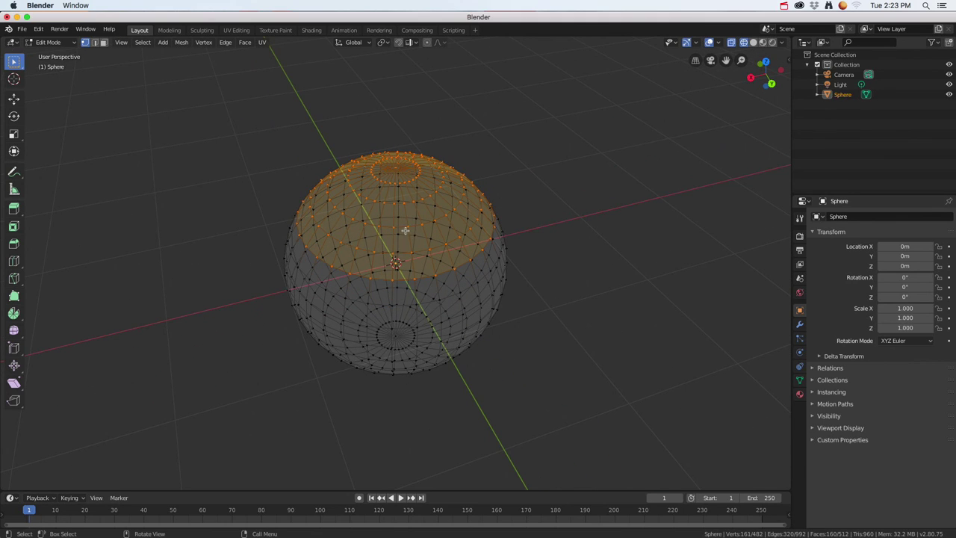
{"action": "key", "text": "p"}
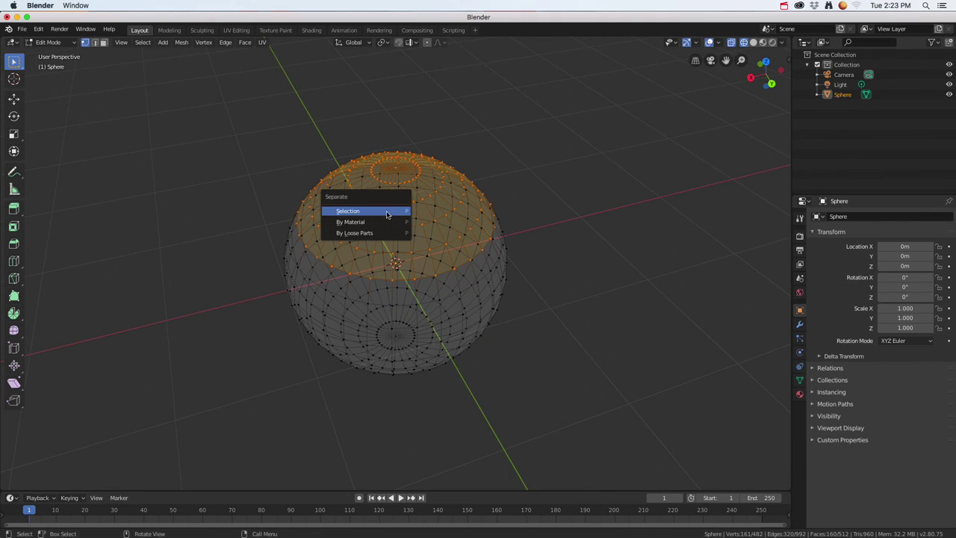
{"action": "left_click", "coordinate": [370, 214]}
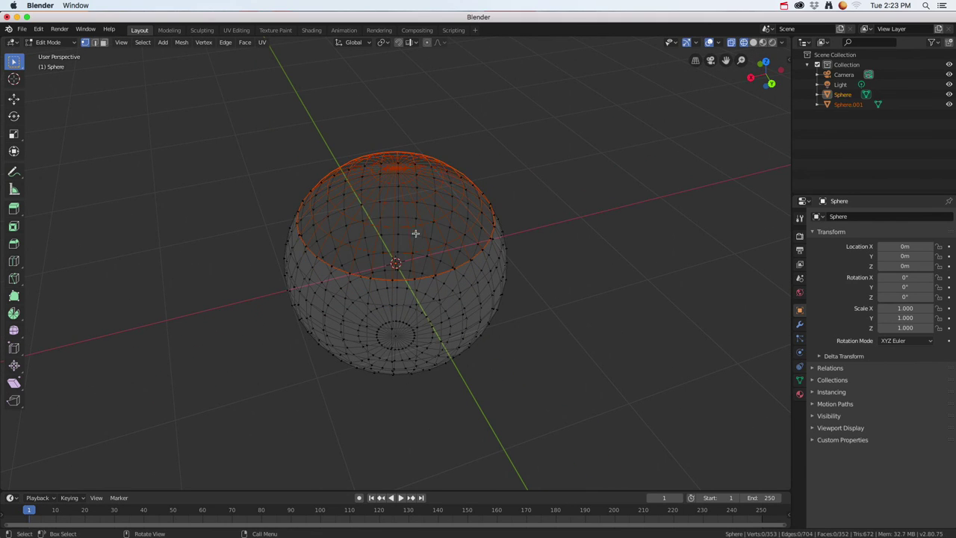
- Restore solid shading in the viewport and return to Object Mode
{"action": "middle_click_drag", "start_coordinate": [415, 233], "coordinate": [419, 211]}
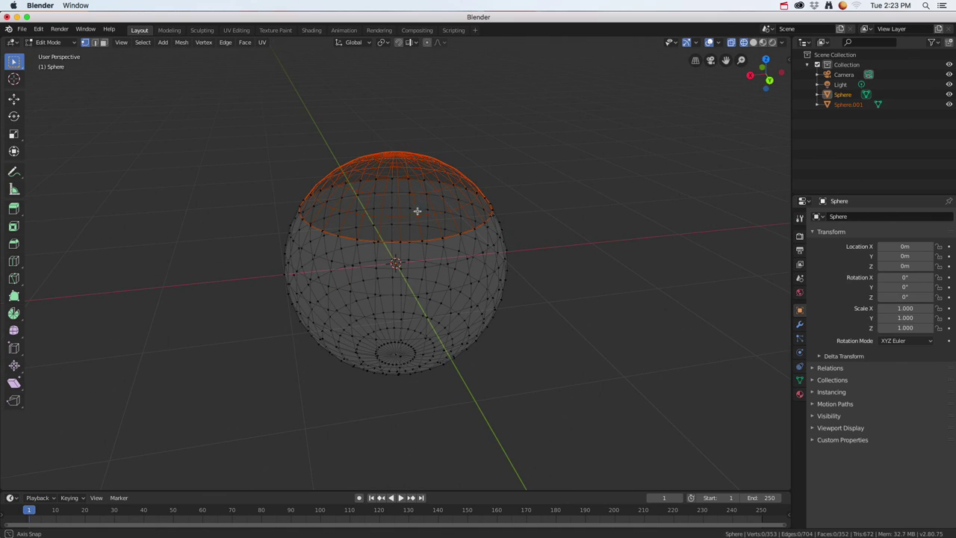
{"action": "left_click", "coordinate": [754, 42]}
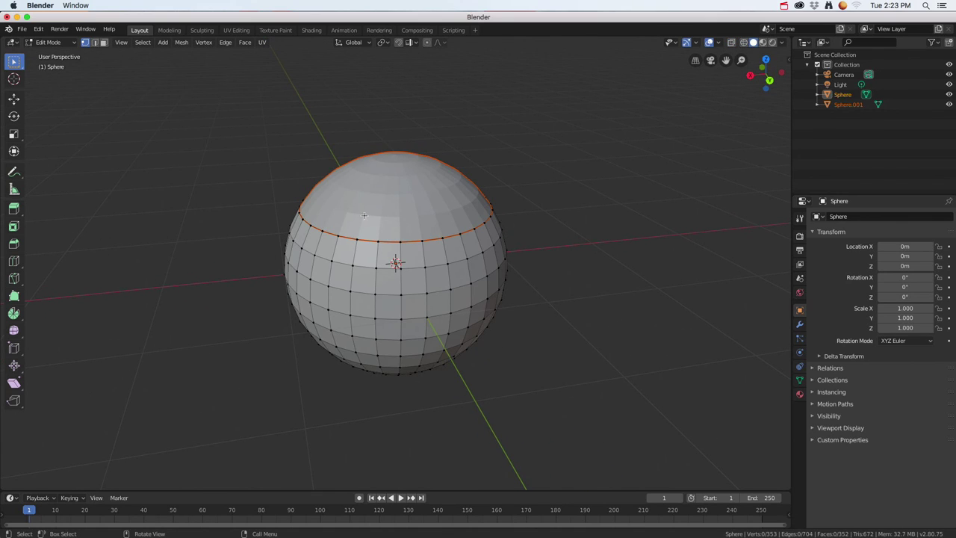
{"action": "left_click", "coordinate": [49, 42]}
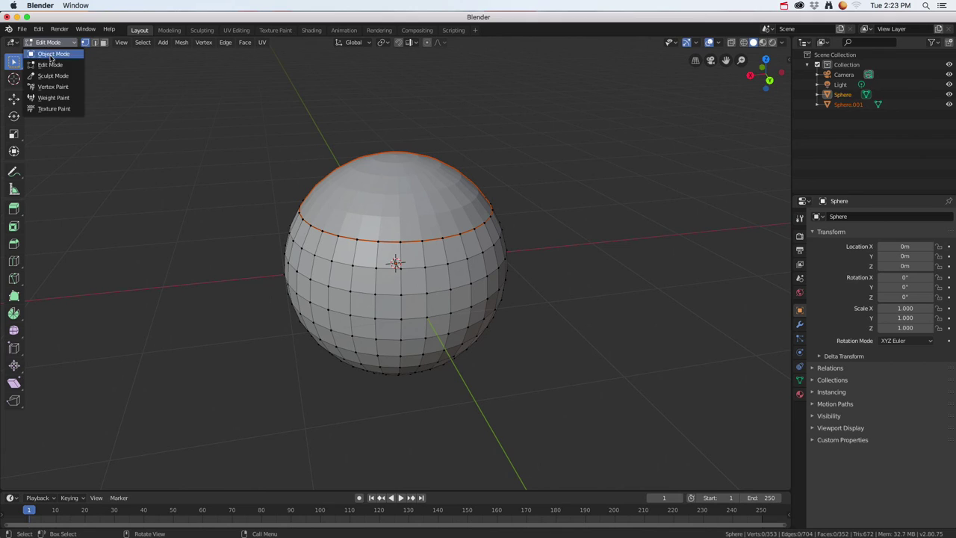
{"action": "left_click", "coordinate": [46, 50]}
- Raise the separated cap about 0.26 m along the Z axis with the Move tool
{"action": "left_click", "coordinate": [386, 195]}
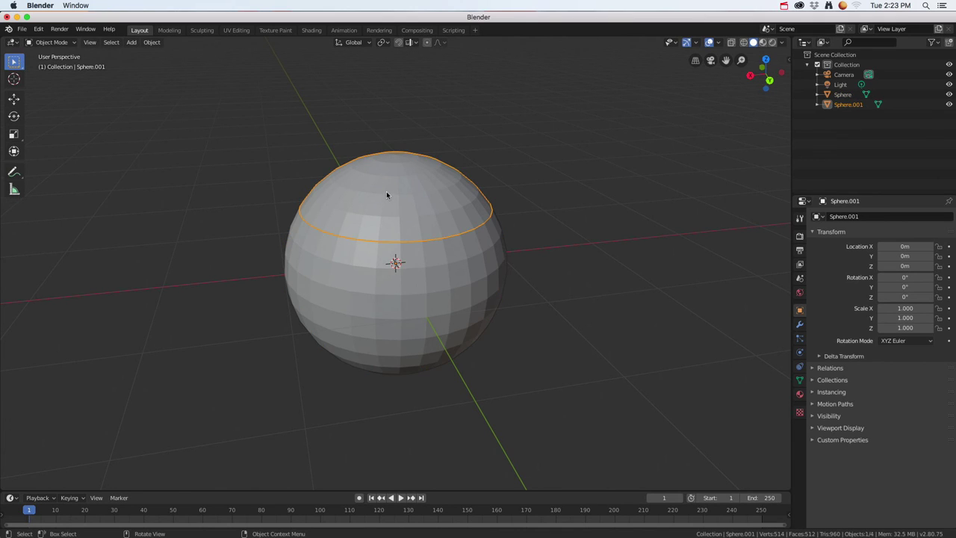
{"action": "left_click", "coordinate": [14, 98]}
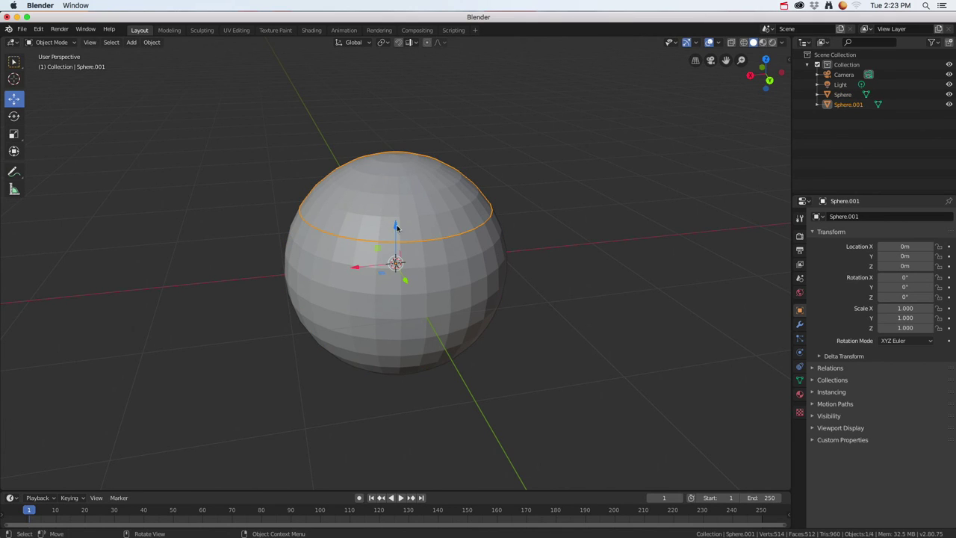
{"action": "left_click_drag", "start_coordinate": [396, 226], "coordinate": [396, 199]}
- Add a Solidify modifier with a thickness of 0.05 m to the cap and apply it
{"action": "middle_click_drag", "start_coordinate": [379, 226], "coordinate": [576, 283]}
{"action": "scroll", "coordinate": [442, 216], "scroll_direction": "up", "scroll_amount": 3}
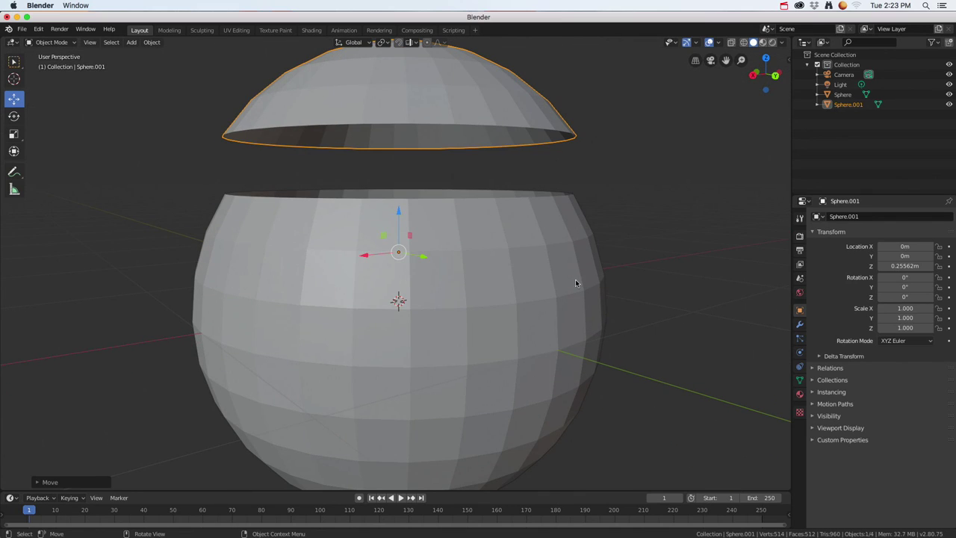
{"action": "left_click", "coordinate": [800, 326]}
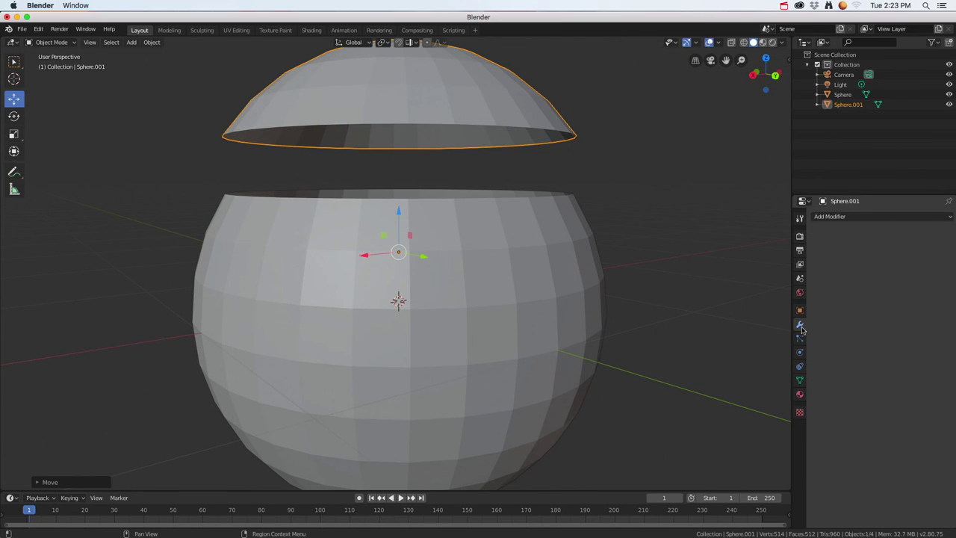
{"action": "left_click", "coordinate": [838, 217]}
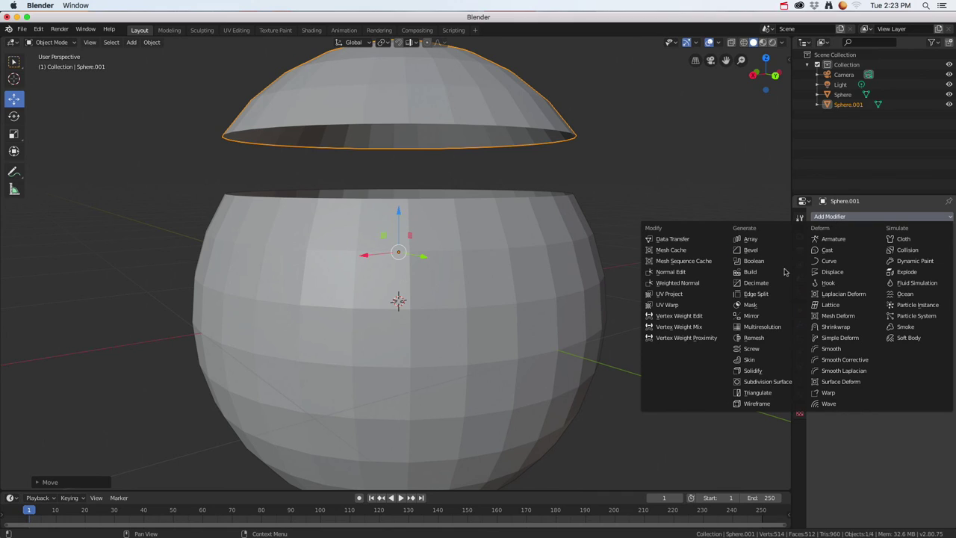
{"action": "left_click", "coordinate": [754, 374]}
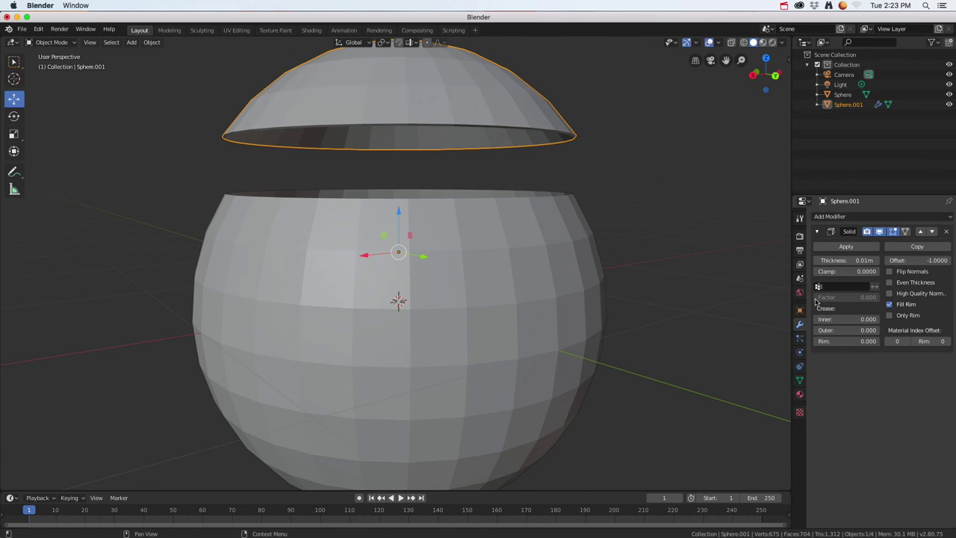
{"action": "left_click", "coordinate": [878, 262]}
{"action": "left_click", "coordinate": [879, 261]}
{"action": "left_click", "coordinate": [878, 261]}
{"action": "left_click", "coordinate": [819, 264]}
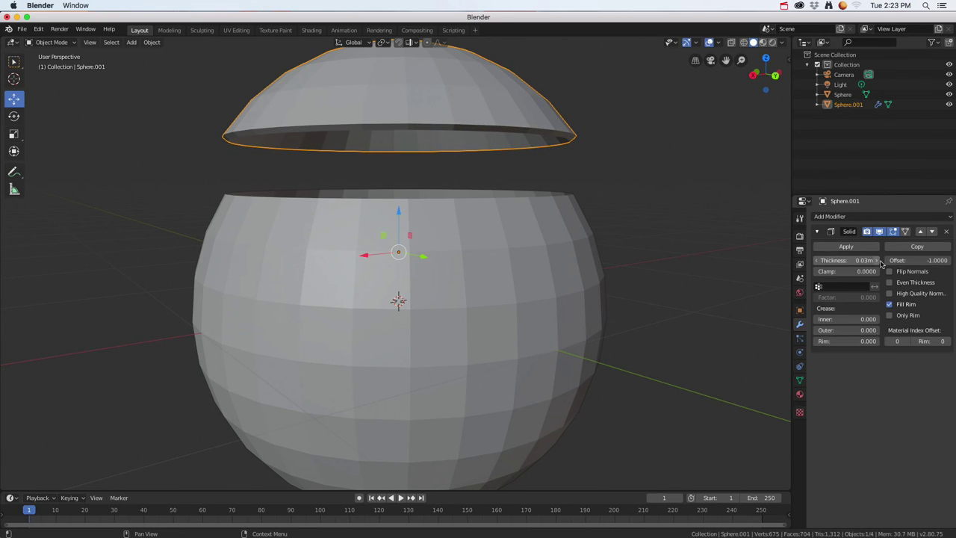
{"action": "left_click", "coordinate": [878, 264]}
{"action": "left_click", "coordinate": [877, 264]}
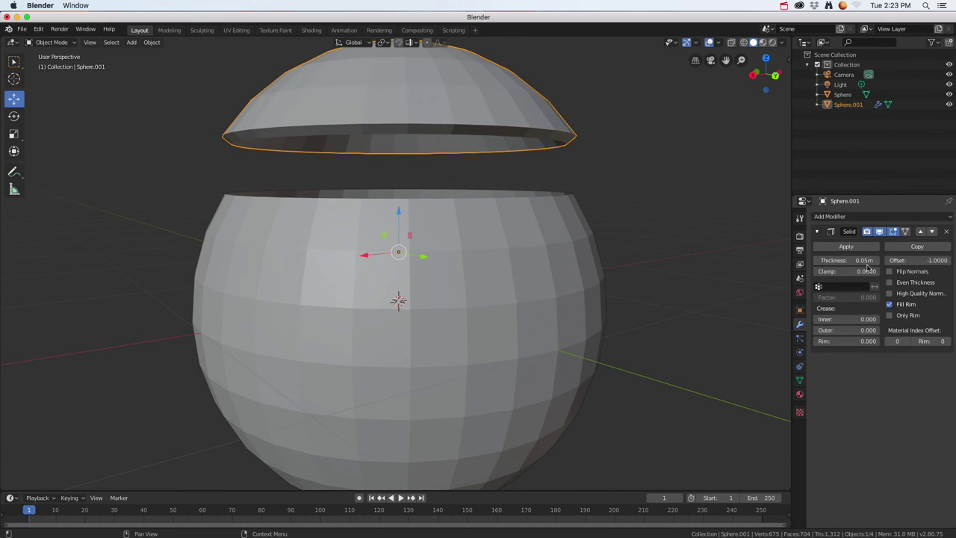
{"action": "middle_click_drag", "start_coordinate": [492, 206], "coordinate": [496, 241]}
{"action": "left_click", "coordinate": [831, 249]}
- Add a Solidify modifier with a thickness of 0.05 m to the lower sphere body and apply it
{"action": "left_click", "coordinate": [503, 335]}
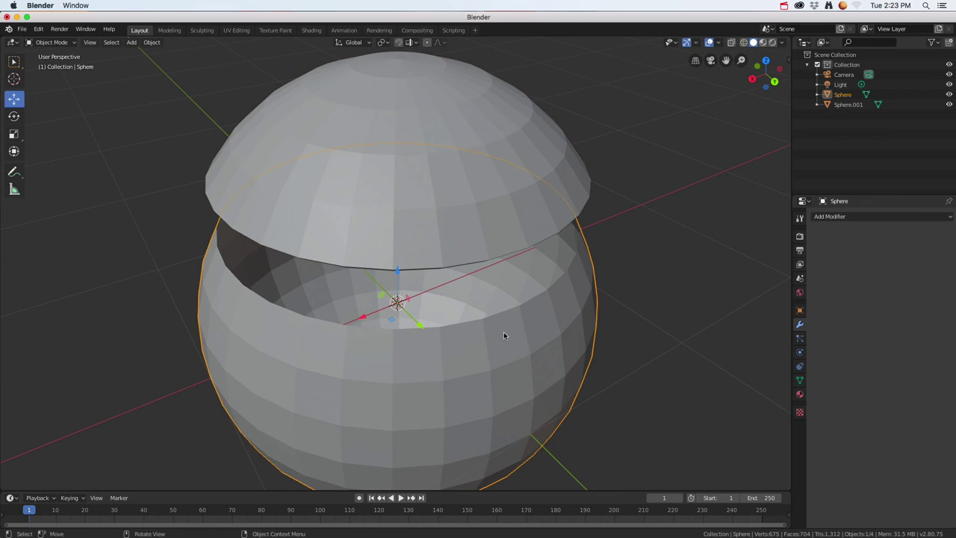
{"action": "left_click", "coordinate": [827, 217]}
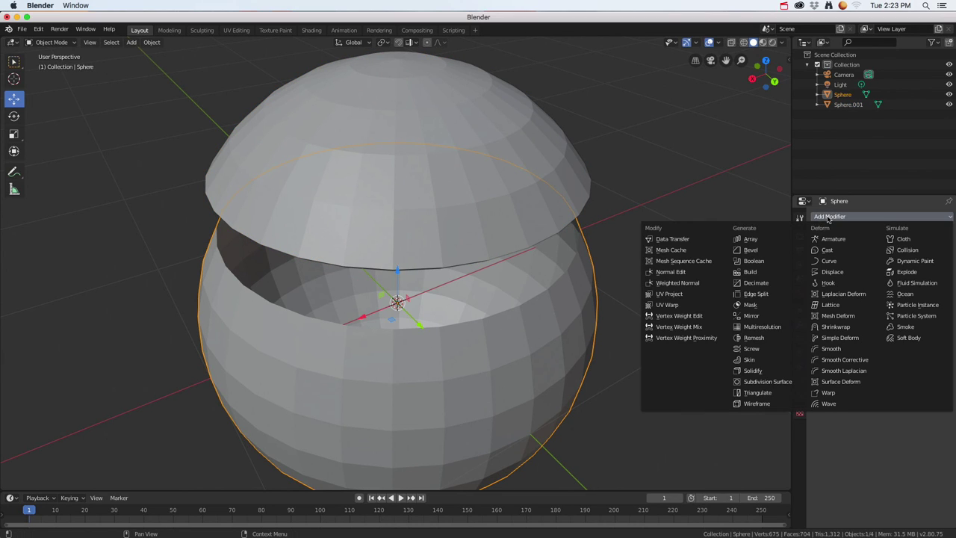
{"action": "left_click", "coordinate": [753, 371]}
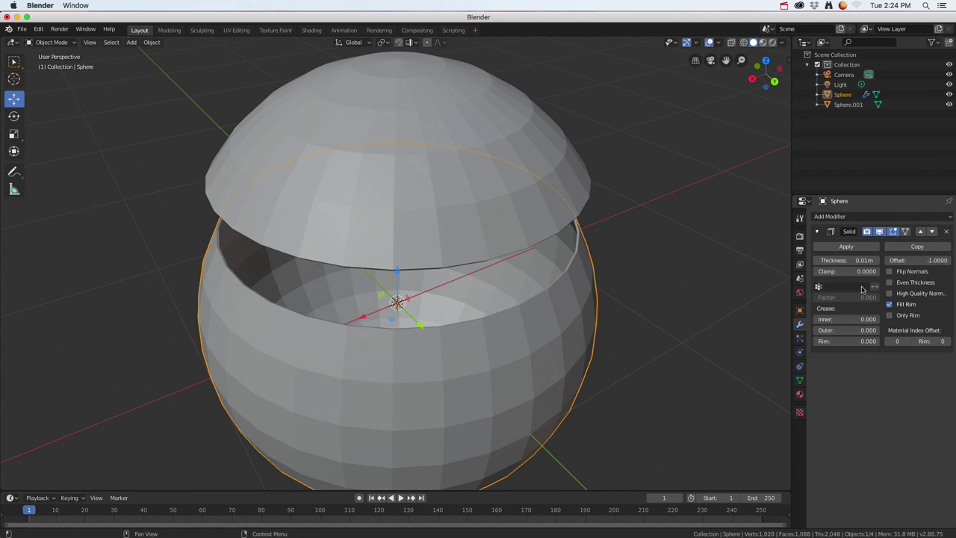
{"action": "left_click", "coordinate": [878, 261]}
{"action": "left_click", "coordinate": [878, 261]}
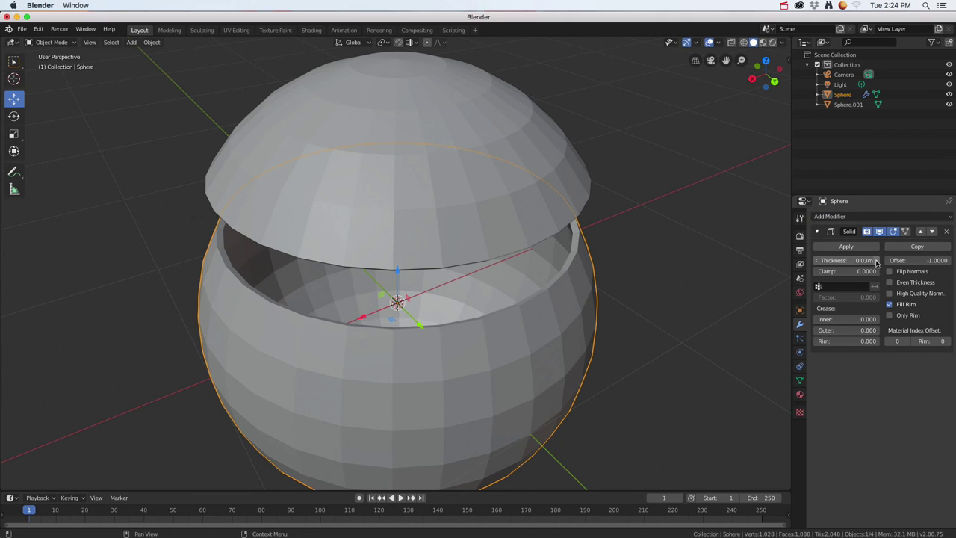
{"action": "left_click", "coordinate": [877, 261]}
{"action": "left_click", "coordinate": [877, 261]}
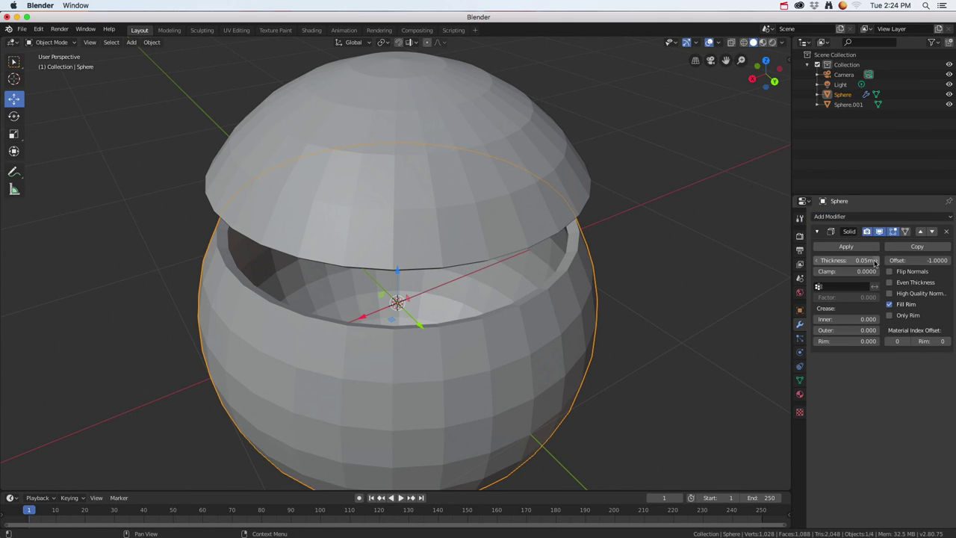
{"action": "left_click", "coordinate": [846, 247]}
- Examine the thickened walls of the body and cap from several angles, toggling Edit Mode on the body
{"action": "middle_click_drag", "start_coordinate": [513, 310], "coordinate": [528, 284]}
{"action": "key", "text": "Tab"}
{"action": "key", "text": "Tab"}
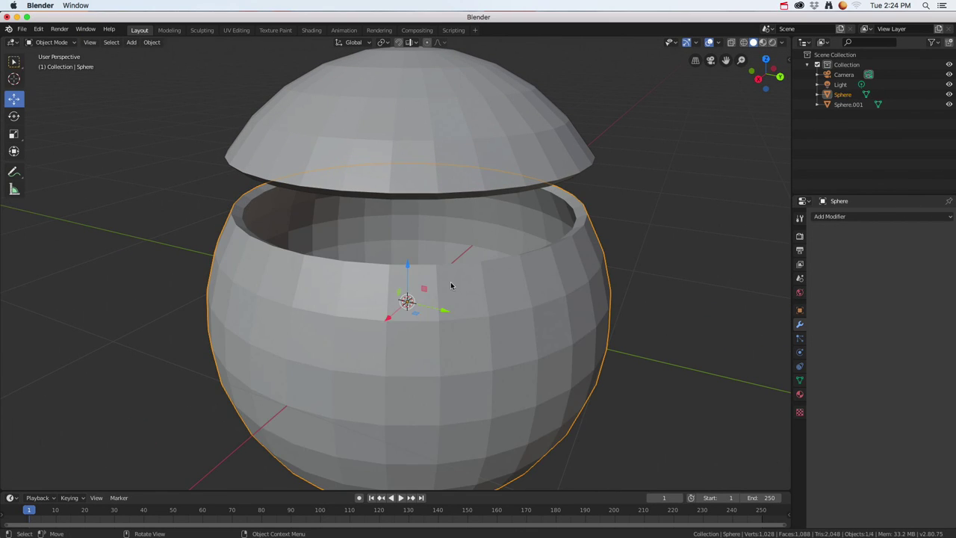
{"action": "key", "text": "Tab"}
{"action": "key", "text": "Tab"}
{"action": "middle_click_drag", "start_coordinate": [463, 301], "coordinate": [520, 311]}
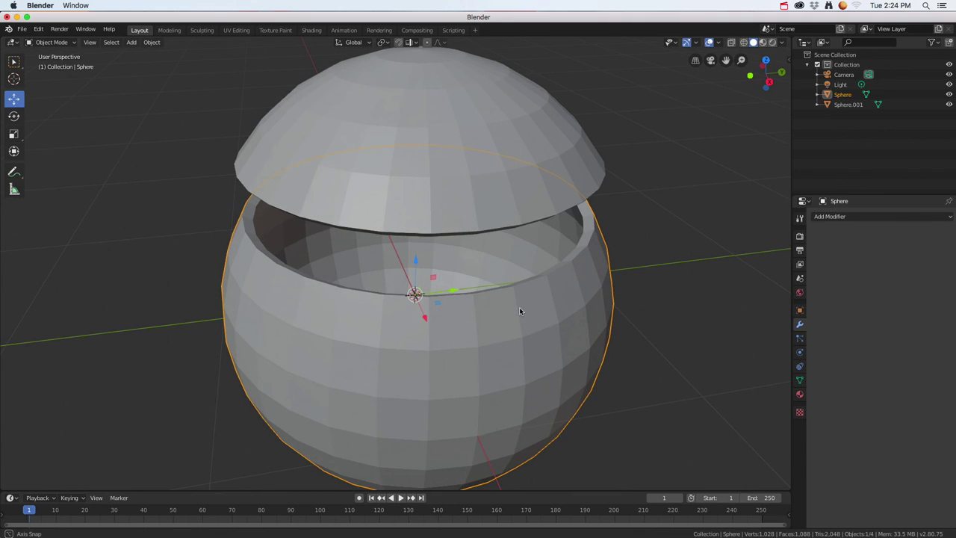
{"action": "scroll", "coordinate": [555, 315], "scroll_direction": "down", "scroll_amount": 3}
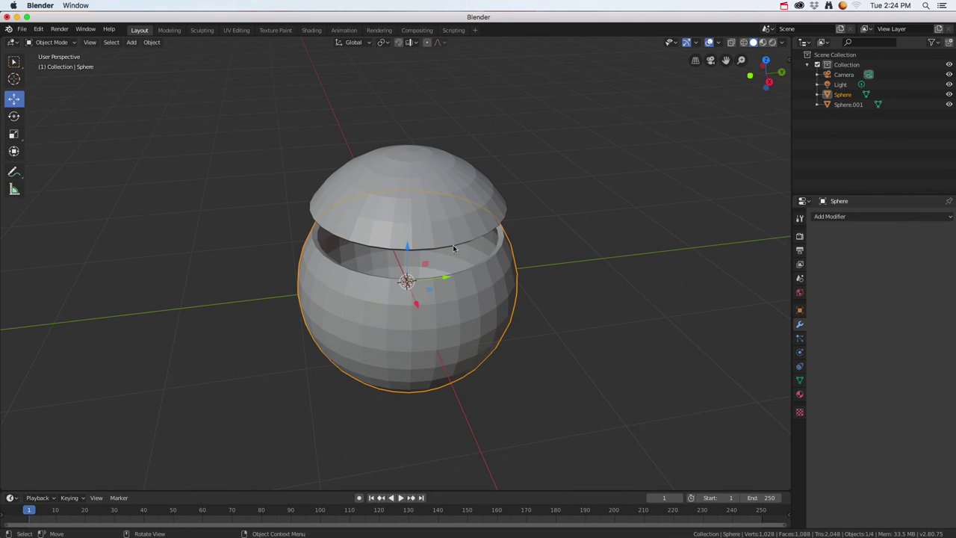
- Move the sphere body and its cap together in the negative Y direction, clear of the world origin
{"action": "left_click", "coordinate": [429, 215], "text": "shift"}
{"action": "key", "text": "g"}
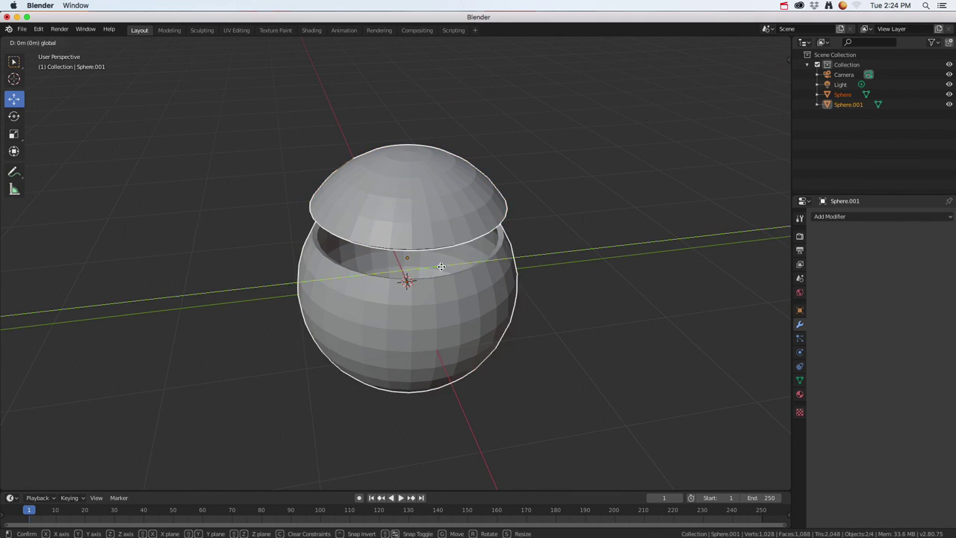
{"action": "left_click", "coordinate": [211, 302]}
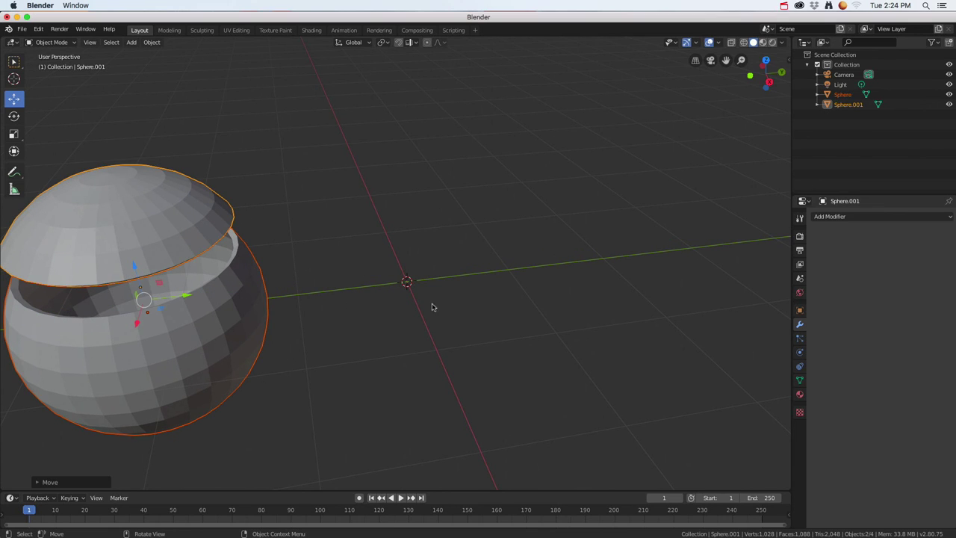
{"action": "middle_click_drag", "start_coordinate": [418, 268], "coordinate": [343, 298]}
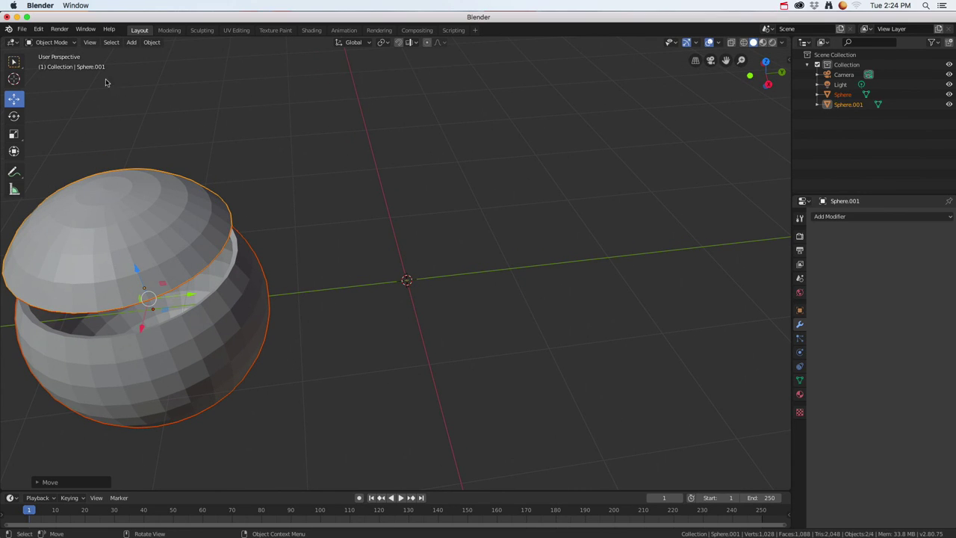
- Add a mesh circle with 3 vertices and a 1 m radius at the origin as a triangular eye outline
{"action": "left_click", "coordinate": [132, 41]}
{"action": "mouse_move", "coordinate": [192, 58]}
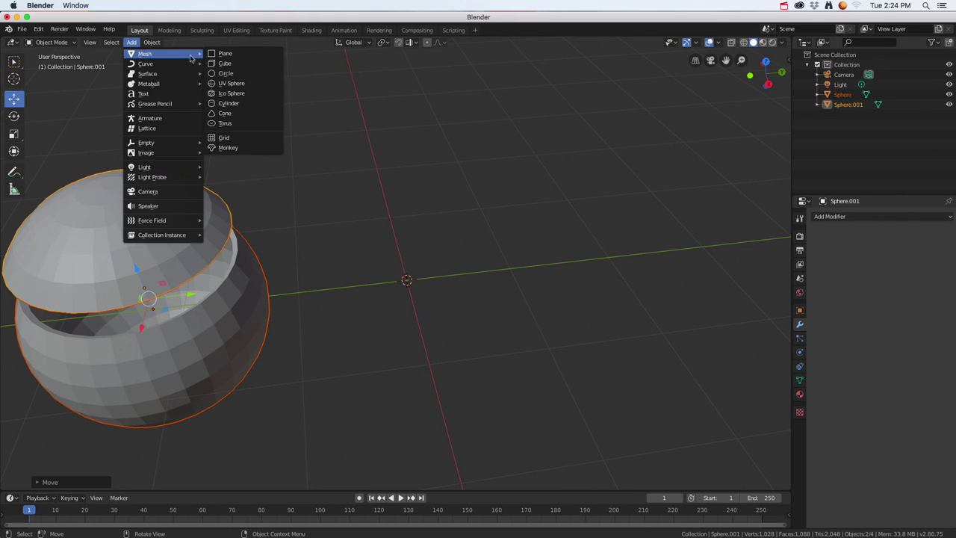
{"action": "left_click", "coordinate": [233, 74]}
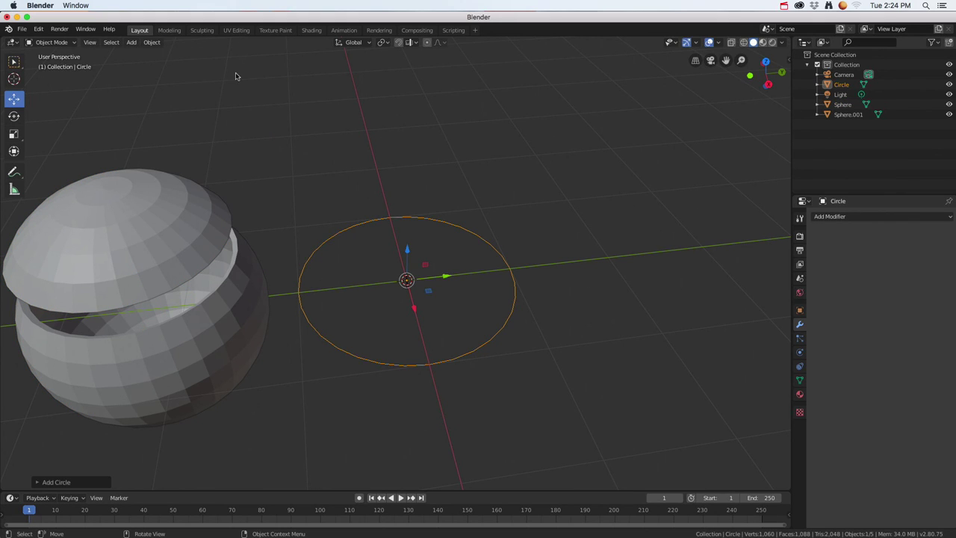
{"action": "left_click", "coordinate": [37, 484]}
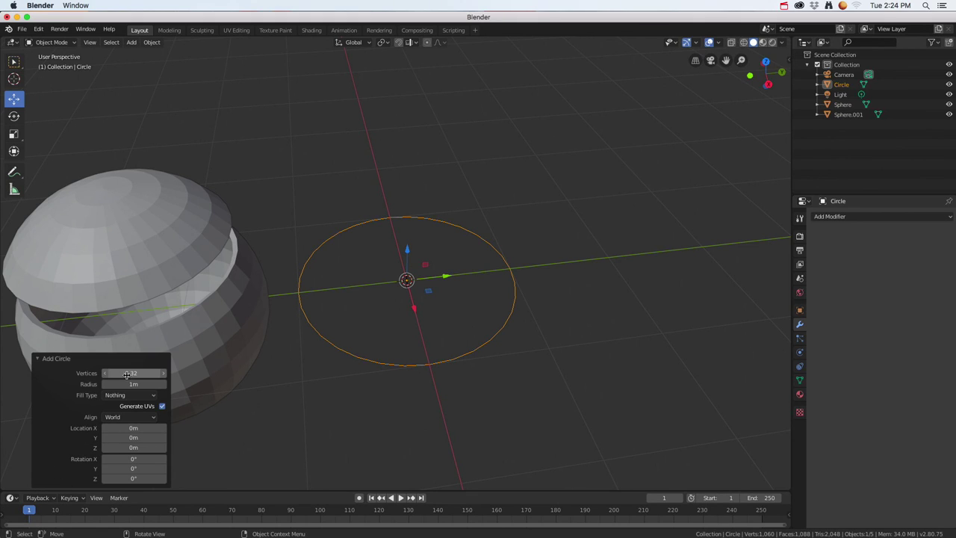
{"action": "left_click", "coordinate": [133, 373]}
{"action": "type", "text": "3"}
{"action": "key", "text": "Return"}
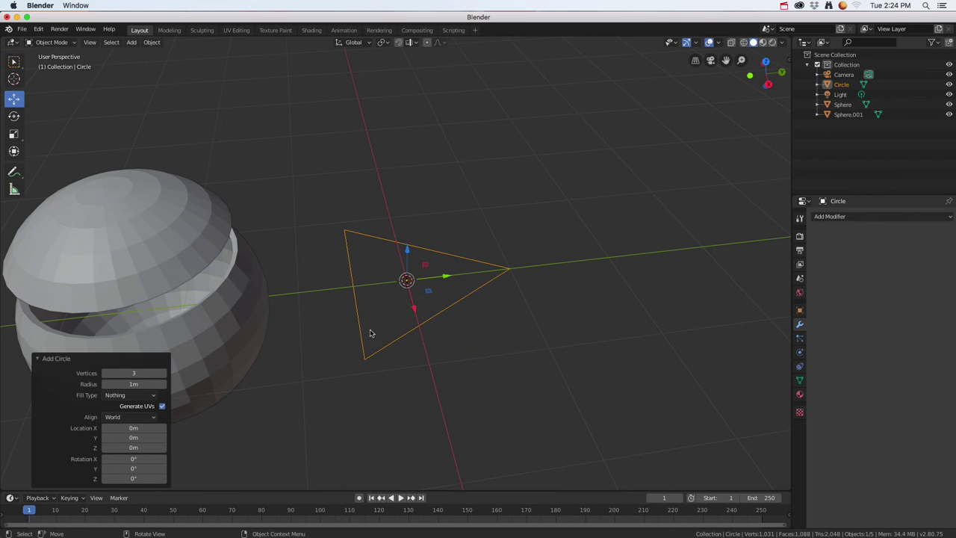
- Move the triangle 2 m along the X axis and duplicate it about 2.08 m further along X
{"action": "middle_click_drag", "start_coordinate": [426, 333], "coordinate": [485, 341]}
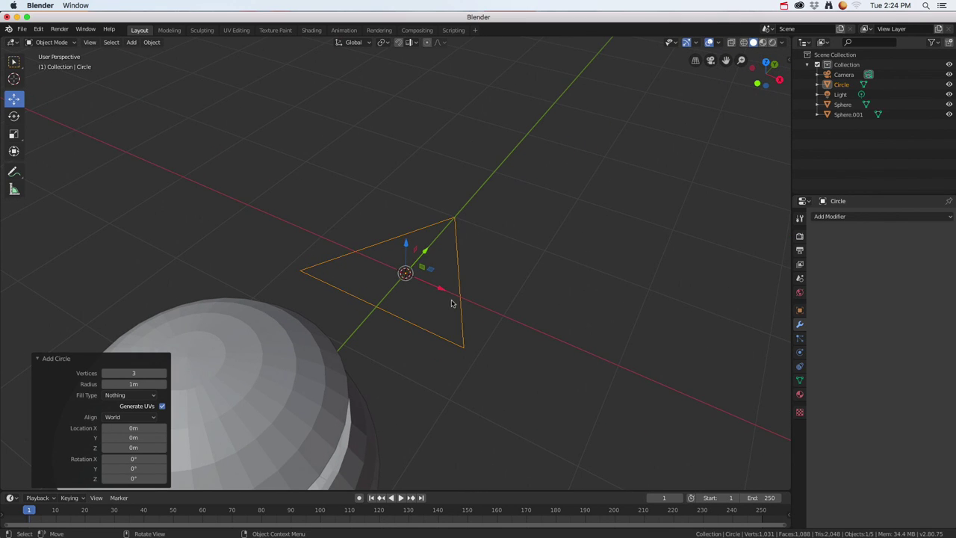
{"action": "left_click_drag", "start_coordinate": [440, 292], "coordinate": [658, 364]}
{"action": "middle_click_drag", "start_coordinate": [636, 355], "coordinate": [497, 275], "text": "shift"}
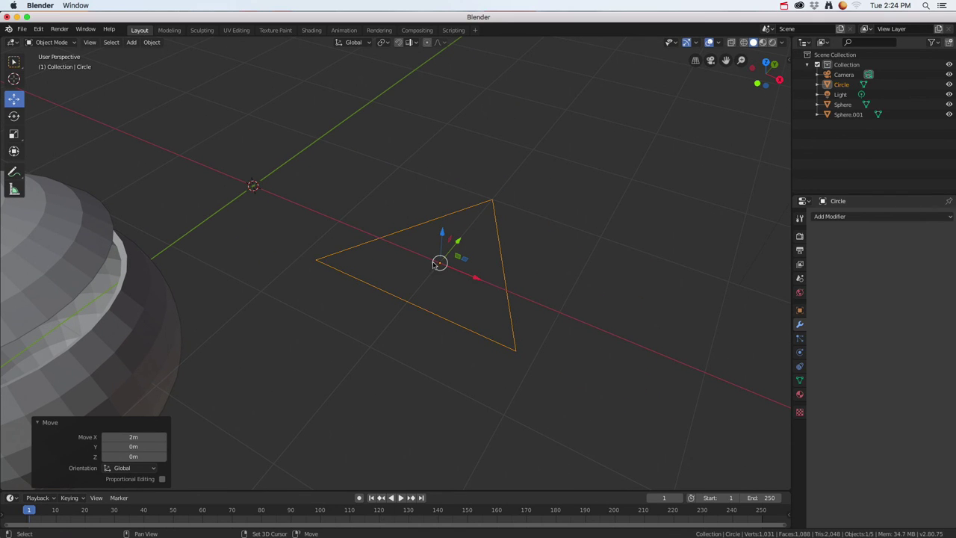
{"action": "key", "text": "shift+d"}
{"action": "key", "text": "x"}
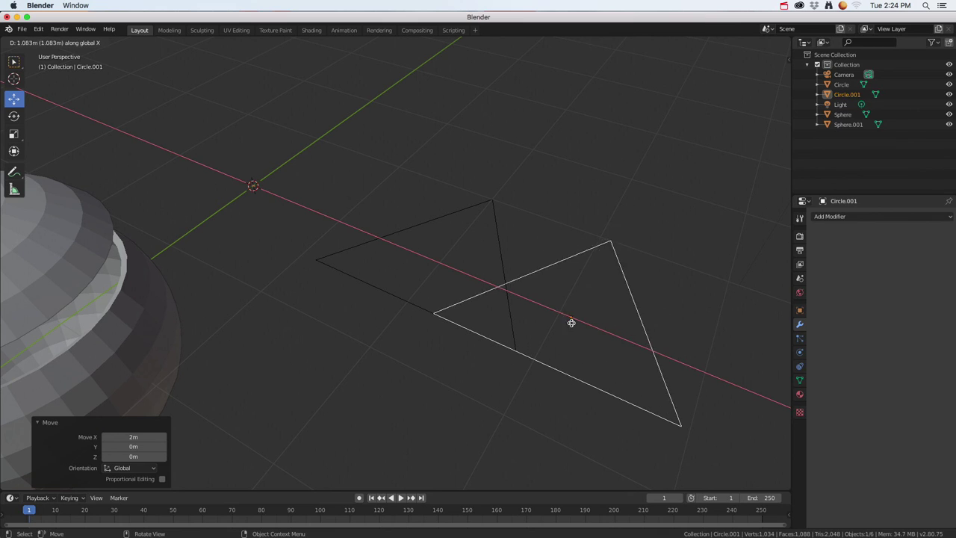
{"action": "left_click", "coordinate": [706, 378]}
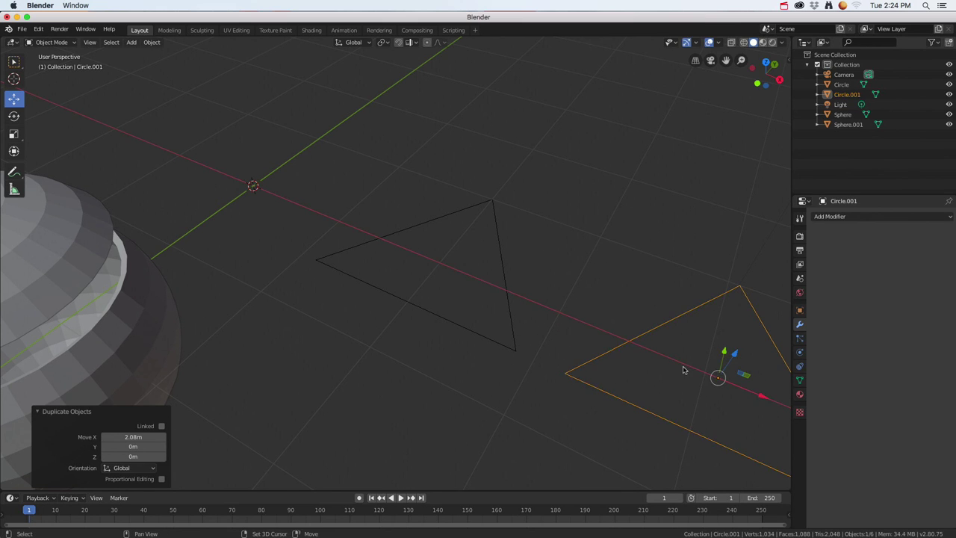
- Move both triangles together about 0.43 m along X and further out in the positive Y direction
{"action": "middle_click_drag", "start_coordinate": [682, 367], "coordinate": [412, 288], "text": "shift"}
{"action": "left_click", "coordinate": [415, 285], "text": "shift"}
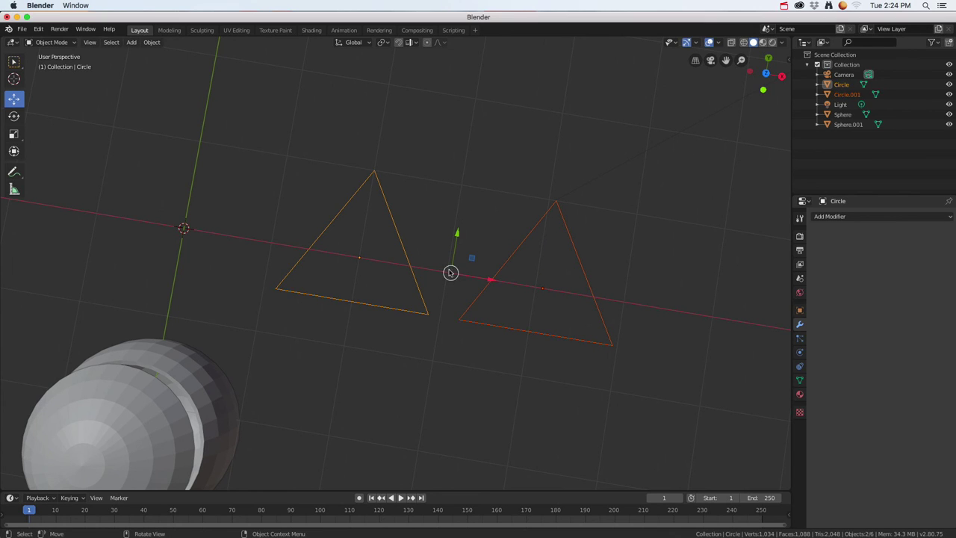
{"action": "left_click_drag", "start_coordinate": [489, 281], "coordinate": [529, 284]}
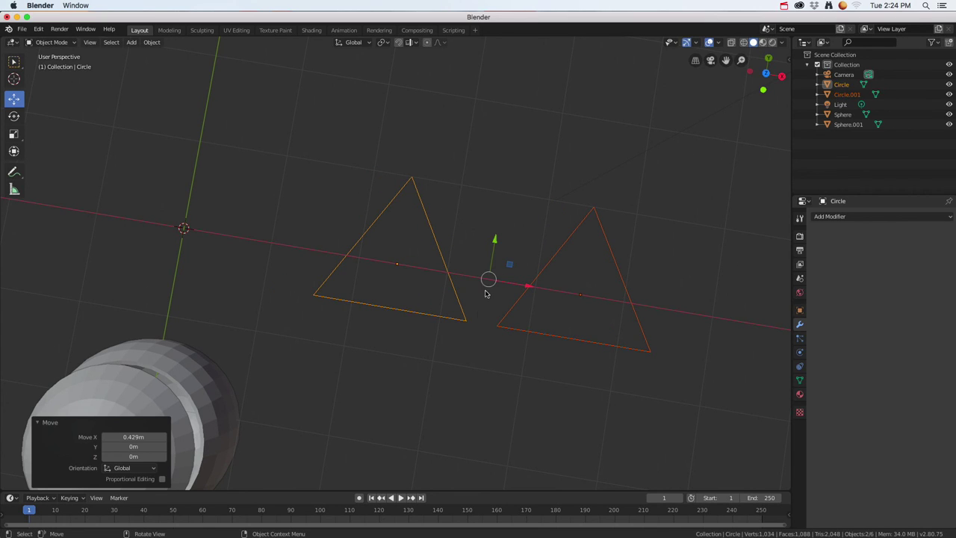
{"action": "left_click_drag", "start_coordinate": [494, 240], "coordinate": [522, 132]}
{"action": "left_click", "coordinate": [568, 145]}
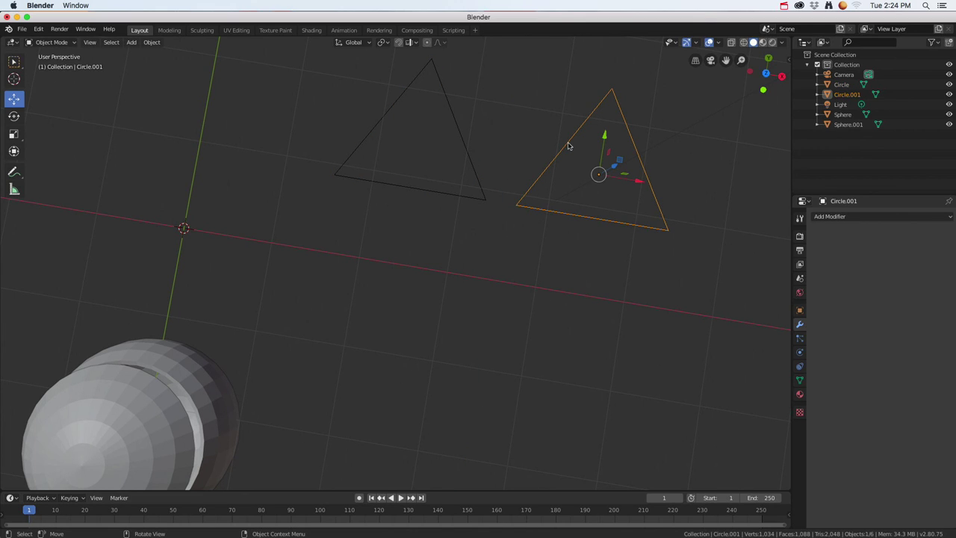
- Add a mesh circle with 6 vertices at the origin as the nose outline
{"action": "left_click", "coordinate": [132, 42]}
{"action": "mouse_move", "coordinate": [142, 53]}
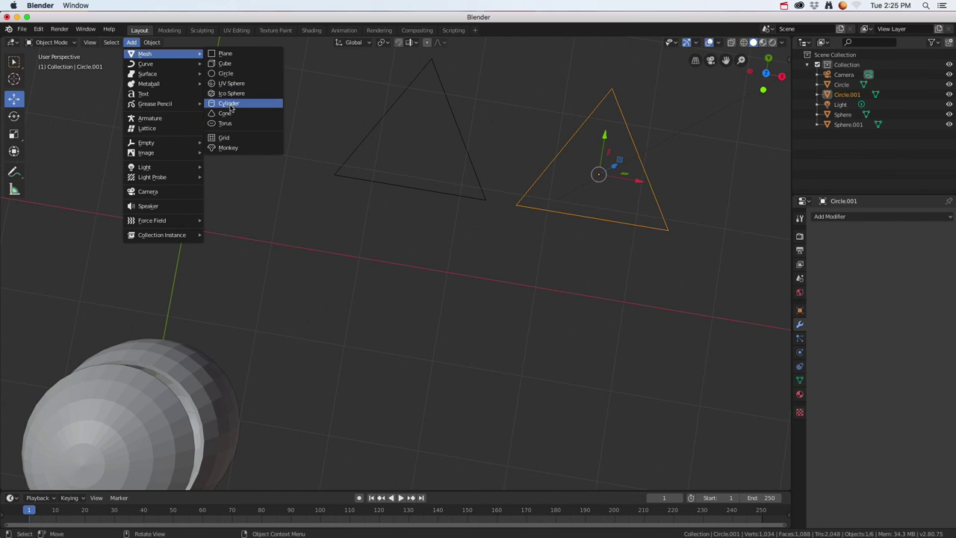
{"action": "left_click", "coordinate": [237, 75]}
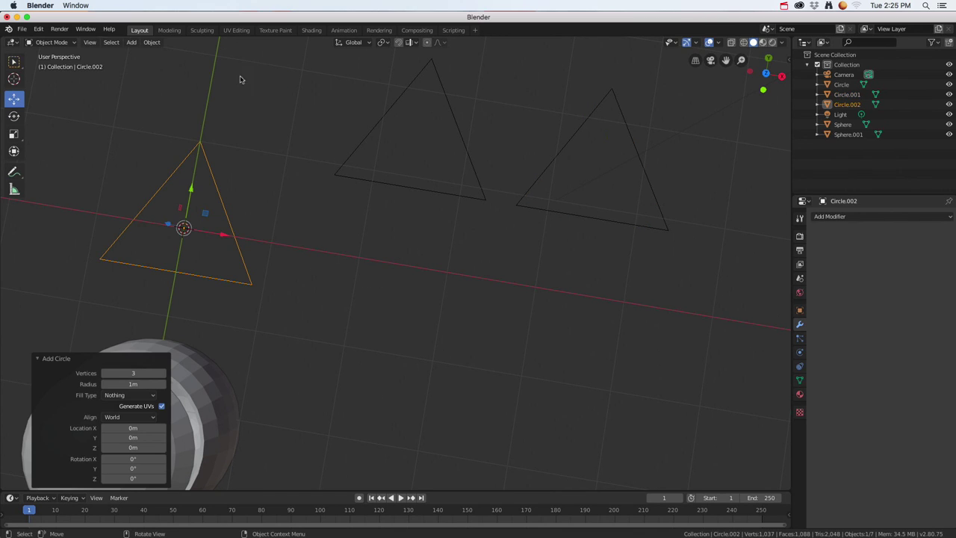
{"action": "left_click", "coordinate": [132, 373]}
{"action": "type", "text": "6"}
{"action": "key", "text": "Return"}
- Move the hexagon about 3.46 m along X to centre it below the triangles and scale it to about 0.51
{"action": "left_click_drag", "start_coordinate": [222, 238], "coordinate": [543, 275]}
{"action": "key", "text": "s"}
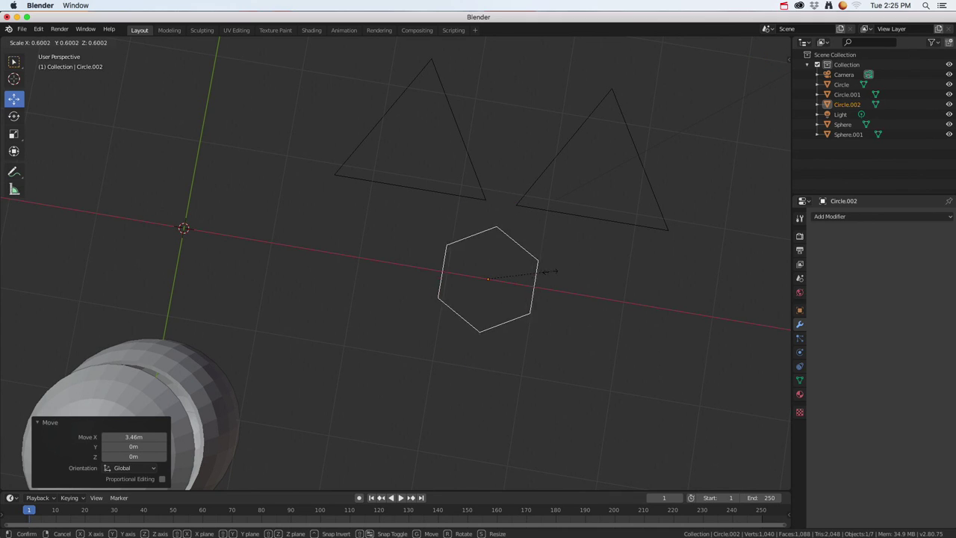
{"action": "left_click", "coordinate": [543, 276]}
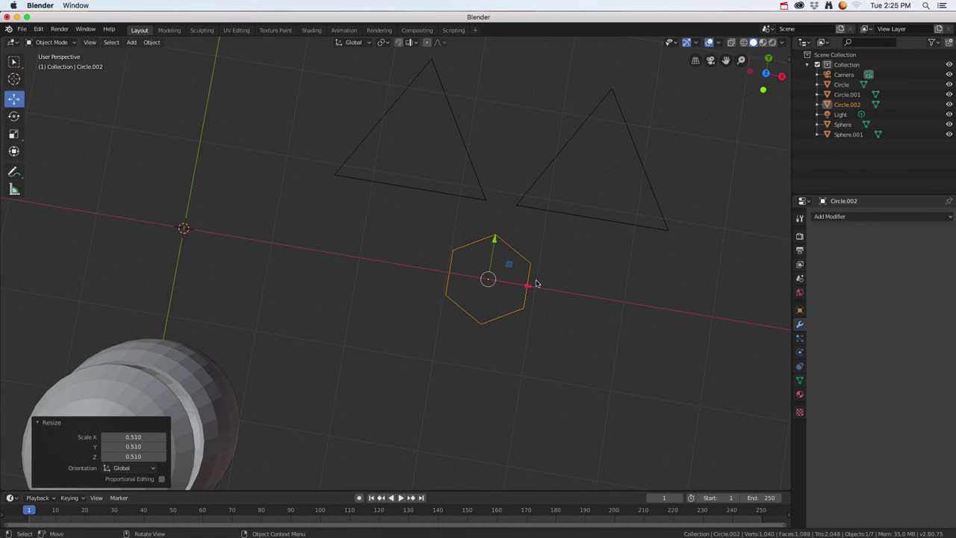
- Add a mesh circle with 10 vertices at the origin as the mouth outline
{"action": "left_click", "coordinate": [132, 42]}
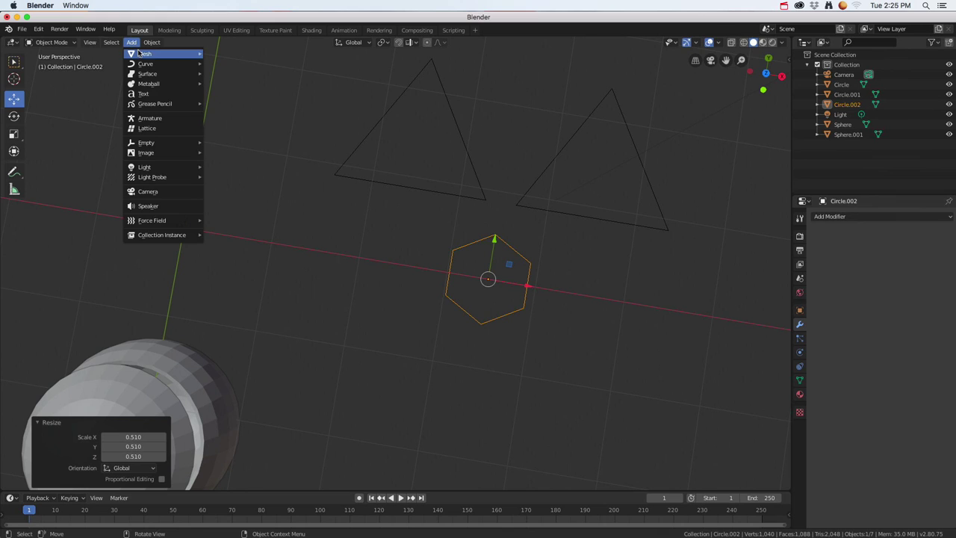
{"action": "mouse_move", "coordinate": [152, 54]}
{"action": "left_click", "coordinate": [227, 73]}
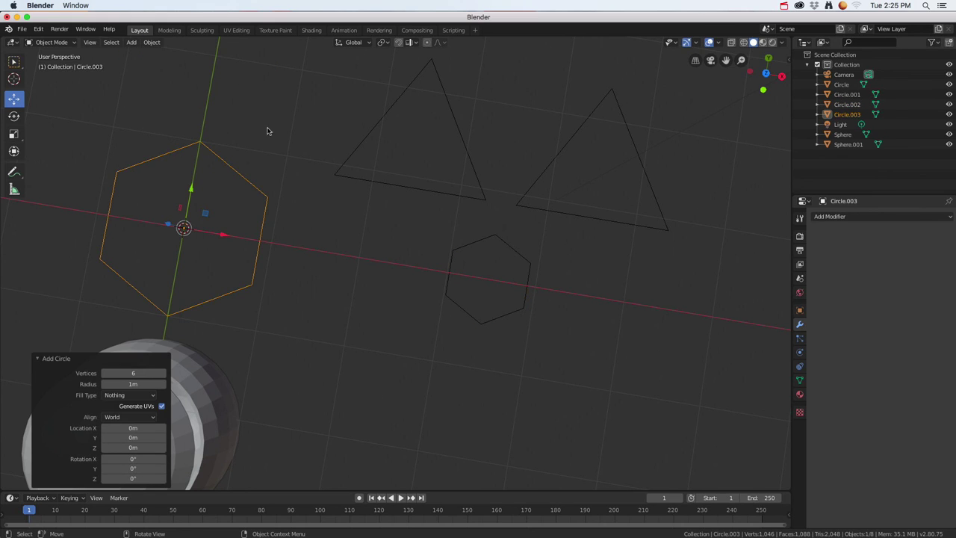
{"action": "left_click", "coordinate": [141, 373]}
{"action": "key", "text": "Return"}
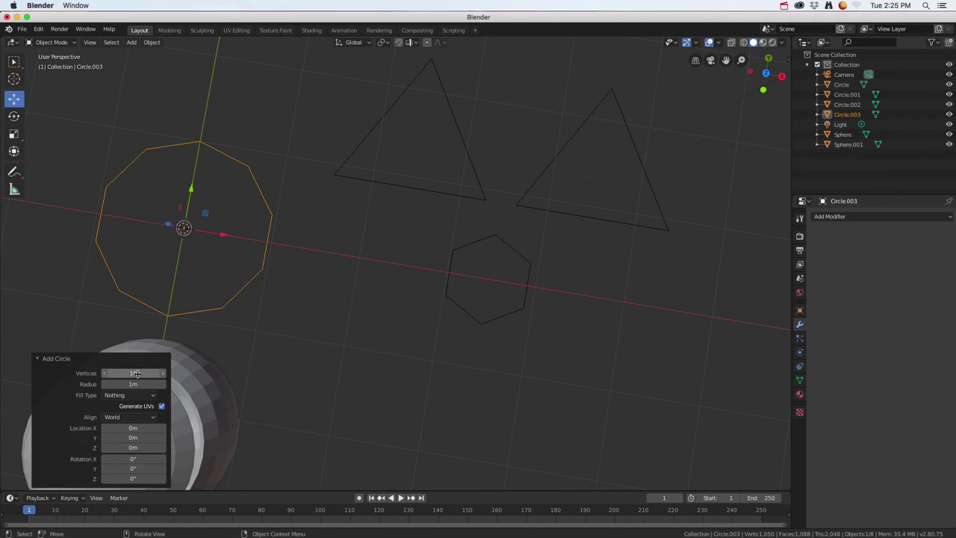
- Move the ten-sided outline along X until it lines up with the hexagon and about -1.67 m along Y
{"action": "left_click_drag", "start_coordinate": [227, 236], "coordinate": [533, 280]}
{"action": "left_click_drag", "start_coordinate": [503, 240], "coordinate": [472, 366]}
{"action": "middle_click_drag", "start_coordinate": [514, 361], "coordinate": [516, 271]}
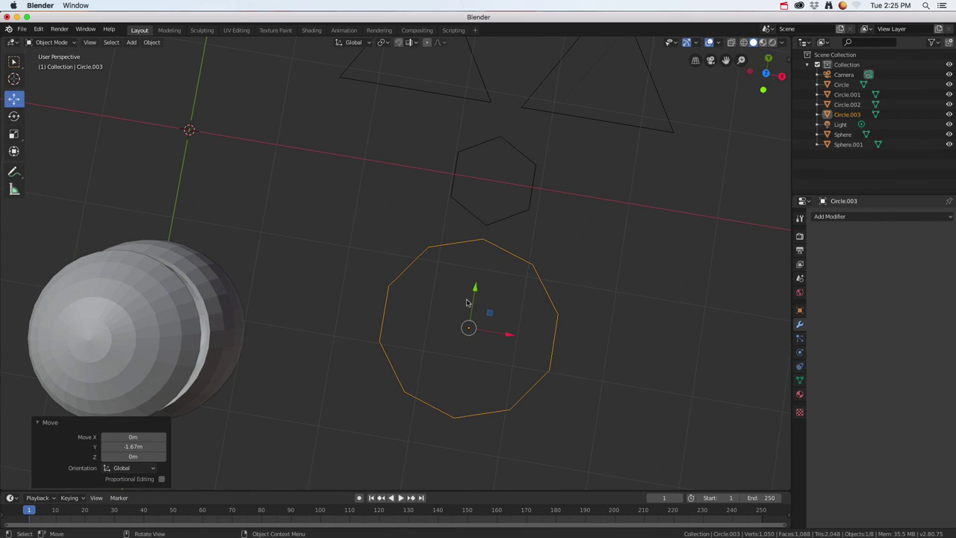
- In Edit Mode, scale the ten-sided outline's topmost and bottommost vertices inward to about 0.41 in top view
{"action": "left_click", "coordinate": [50, 42]}
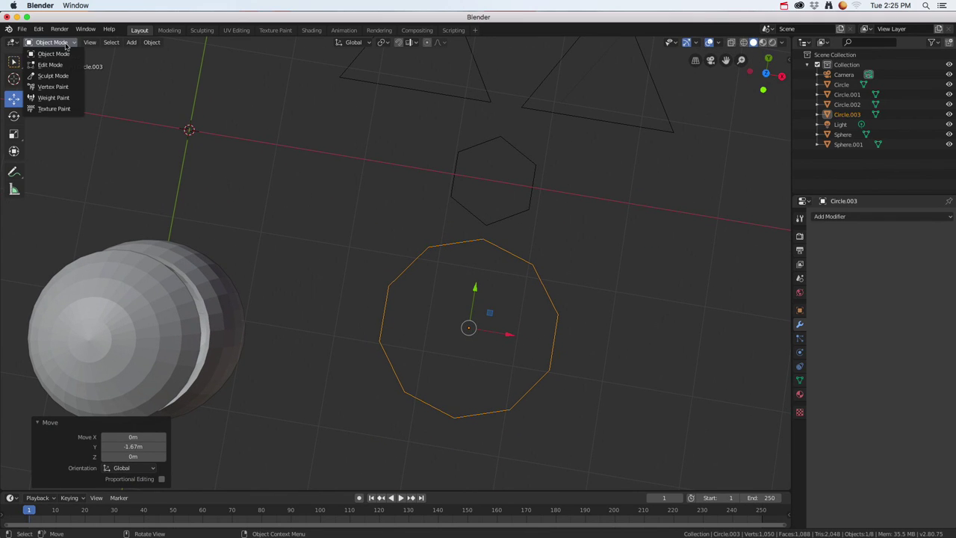
{"action": "left_click", "coordinate": [46, 60]}
{"action": "left_click", "coordinate": [482, 240]}
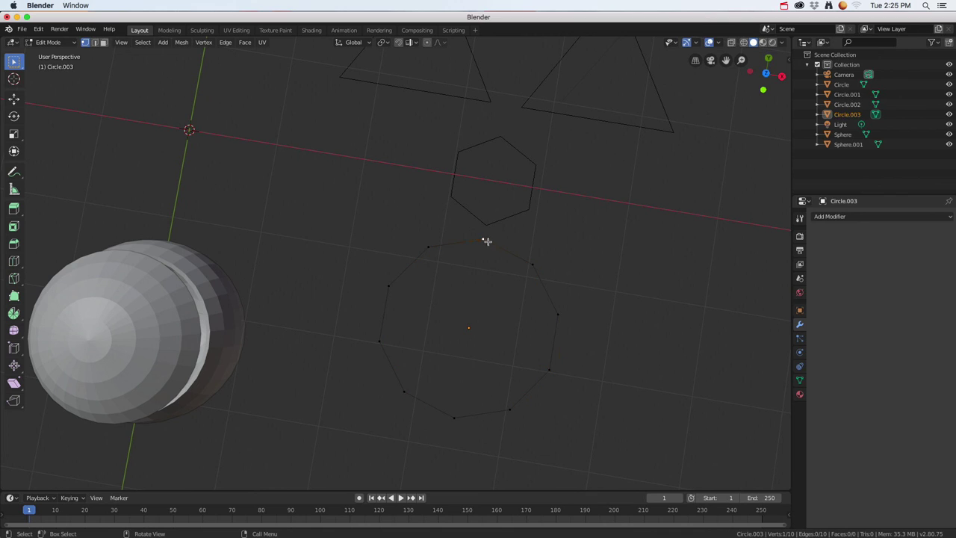
{"action": "left_click", "coordinate": [455, 419], "text": "shift"}
{"action": "left_click", "coordinate": [765, 73]}
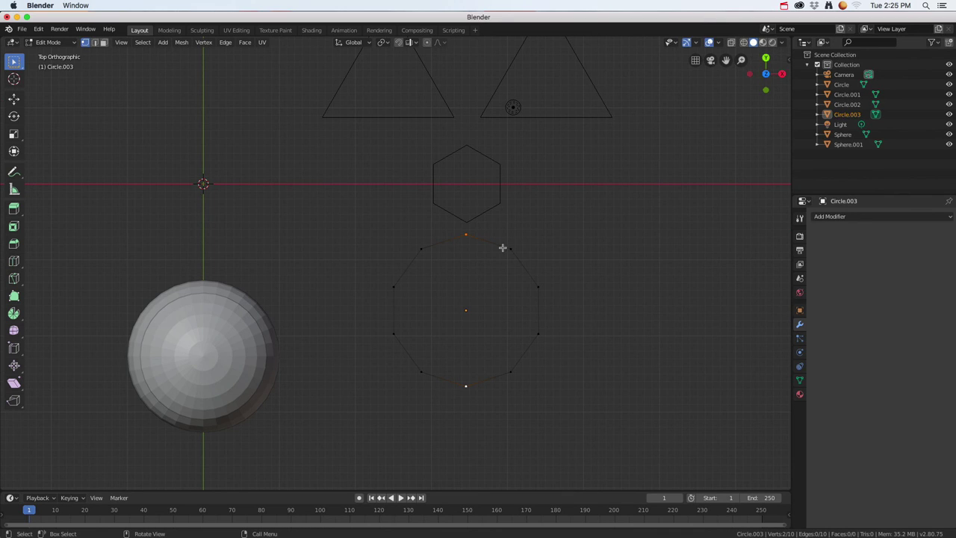
{"action": "scroll", "coordinate": [523, 246], "scroll_direction": "up", "scroll_amount": 3}
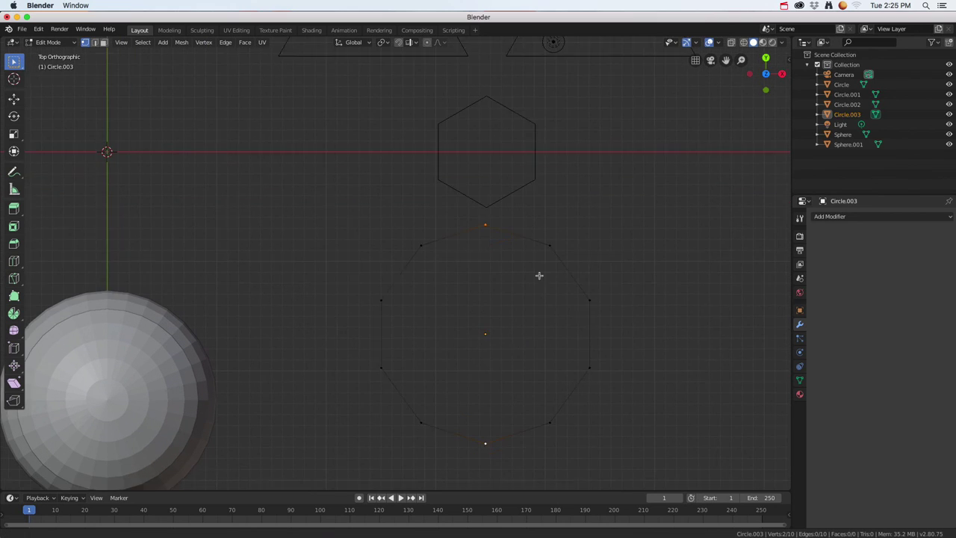
{"action": "middle_click_drag", "start_coordinate": [539, 275], "coordinate": [527, 243], "text": "shift"}
{"action": "key", "text": "s"}
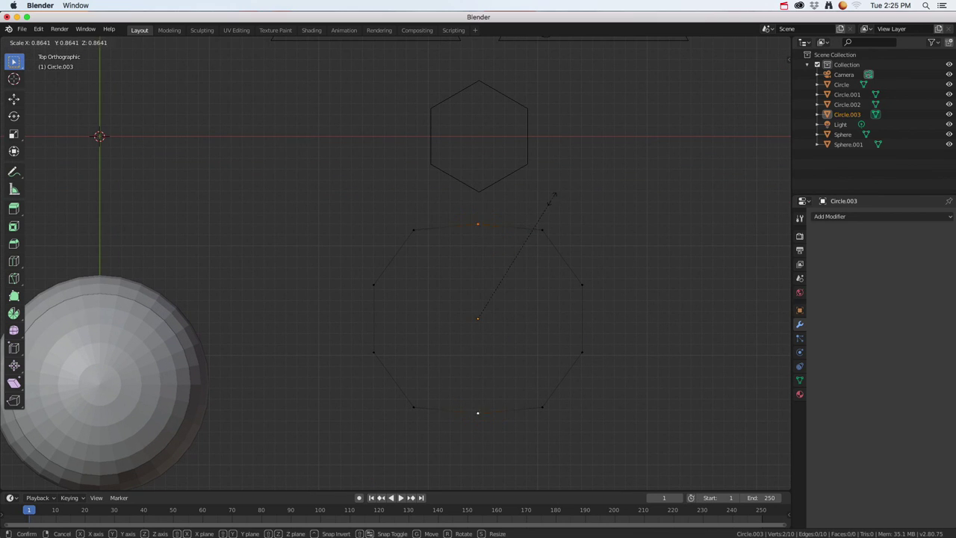
{"action": "left_click", "coordinate": [520, 260]}
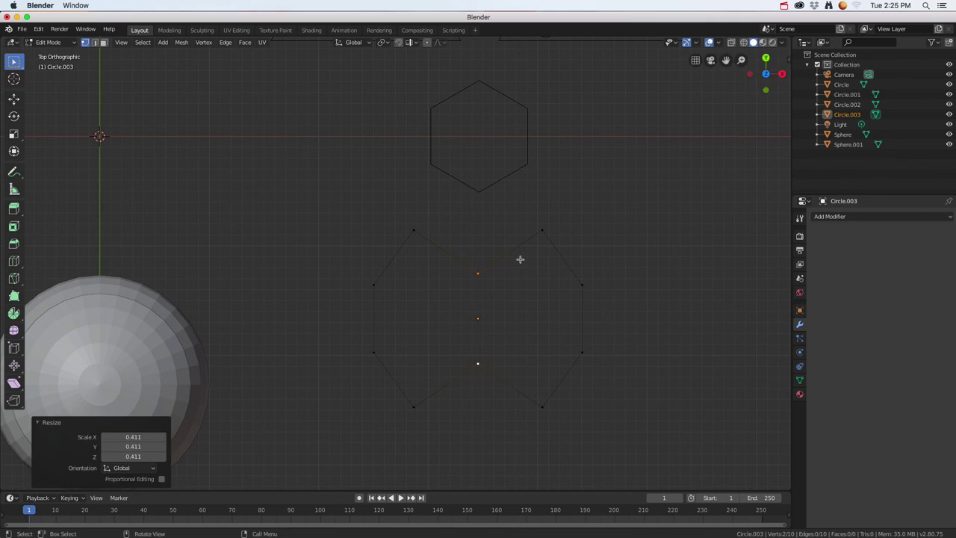
- Scale the mouth outline's four outermost side vertices outward by about 1.43 and return to Object Mode
{"action": "key", "text": "alt+a"}
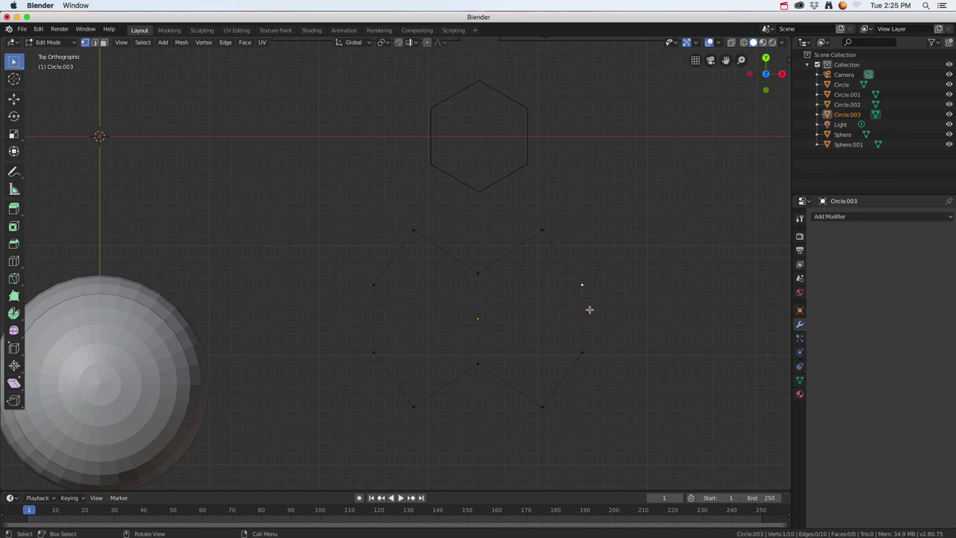
{"action": "left_click", "coordinate": [582, 353], "text": "shift"}
{"action": "left_click", "coordinate": [373, 353], "text": "shift"}
{"action": "left_click", "coordinate": [373, 287], "text": "shift"}
{"action": "key", "text": "s"}
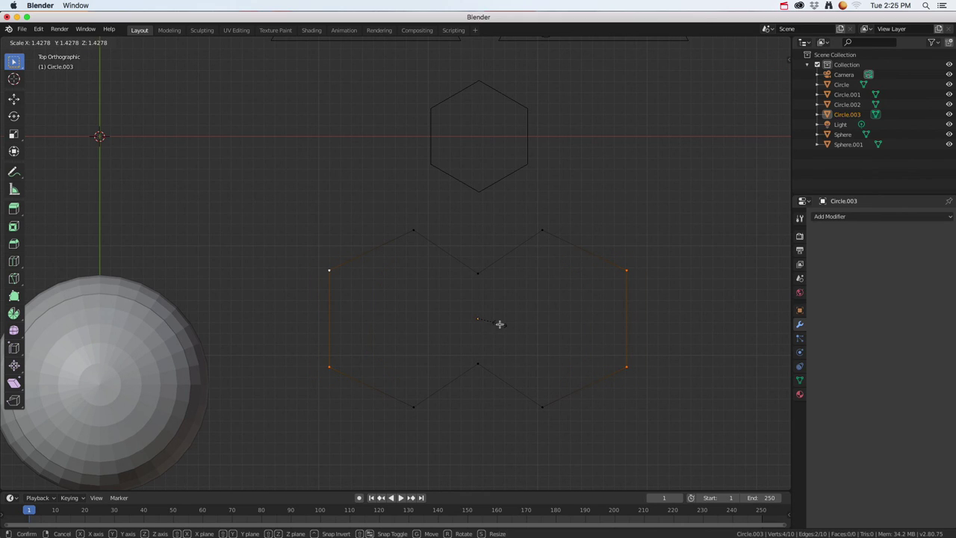
{"action": "left_click", "coordinate": [499, 323]}
{"action": "key", "text": "Tab"}
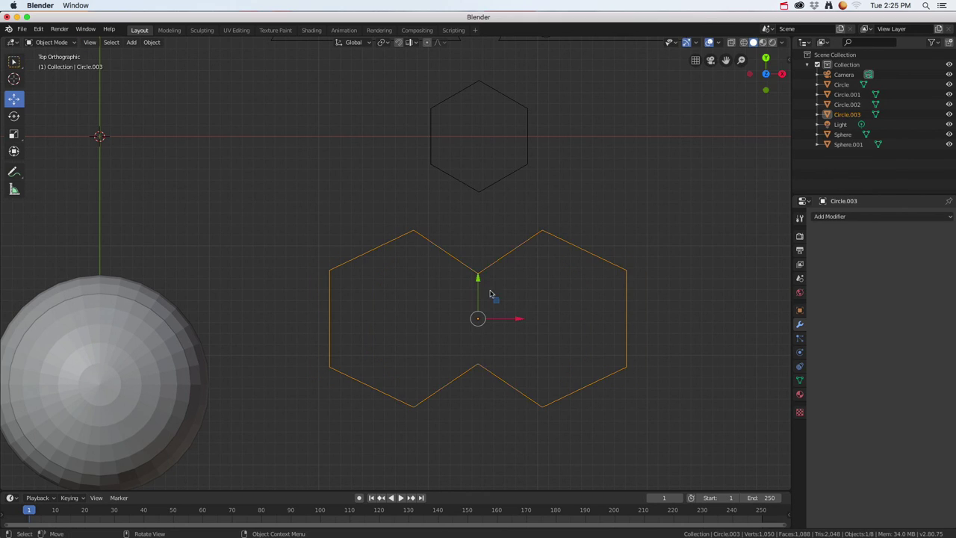
{"action": "key", "text": "Tab"}
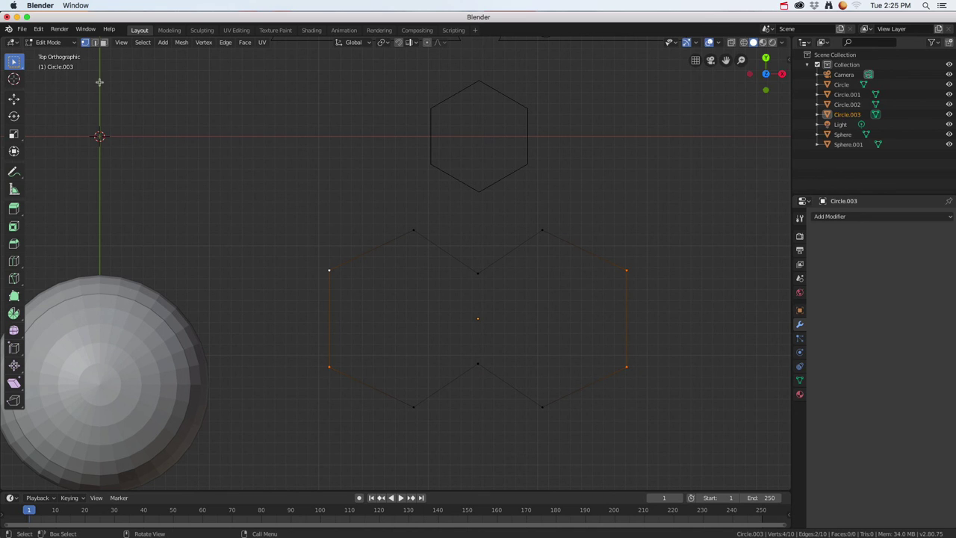
{"action": "left_click", "coordinate": [50, 43]}
- Select both triangles, the hexagon and the mouth outline, scale them together to 0.34 and move them about -2.11 m along Y
{"action": "scroll", "coordinate": [460, 266], "scroll_direction": "down", "scroll_amount": 3}
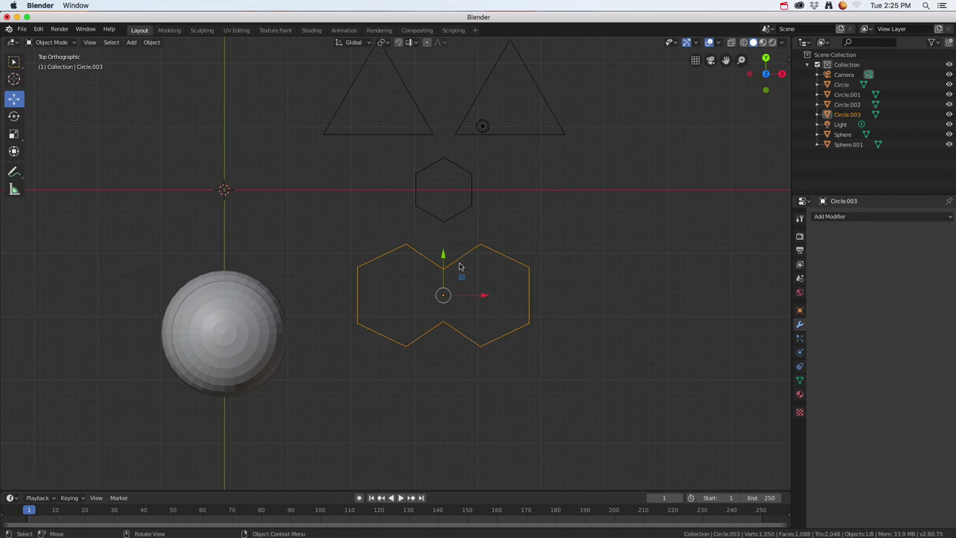
{"action": "scroll", "coordinate": [470, 226], "scroll_direction": "down", "scroll_amount": 2}
{"action": "left_click", "coordinate": [448, 216]}
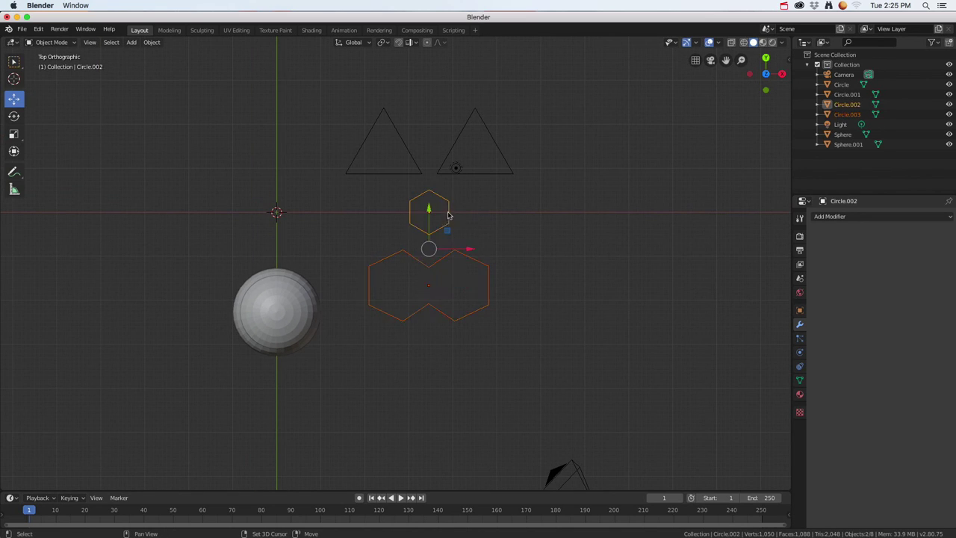
{"action": "left_click", "coordinate": [418, 175], "text": "shift"}
{"action": "left_click", "coordinate": [469, 173], "text": "shift"}
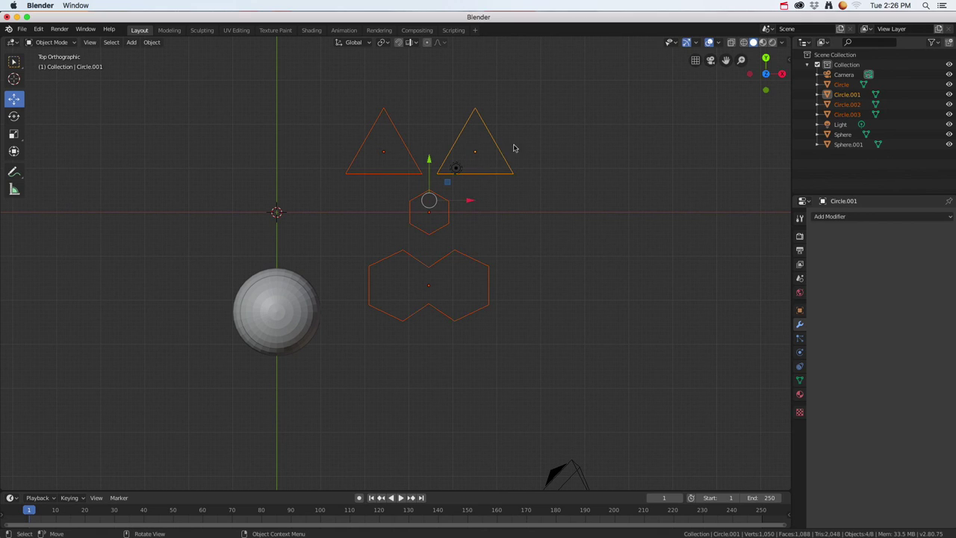
{"action": "key", "text": "s"}
{"action": "left_click", "coordinate": [474, 171]}
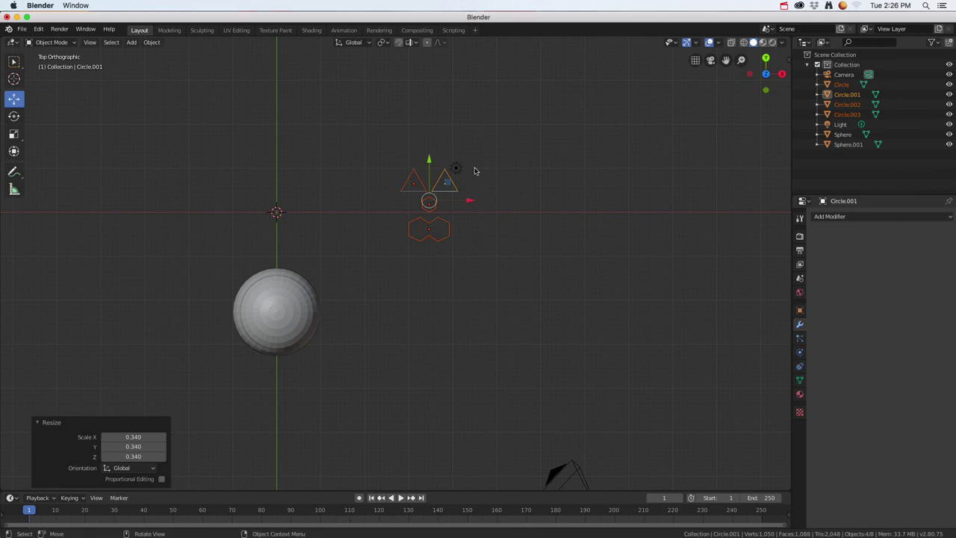
{"action": "left_click_drag", "start_coordinate": [430, 161], "coordinate": [441, 252]}
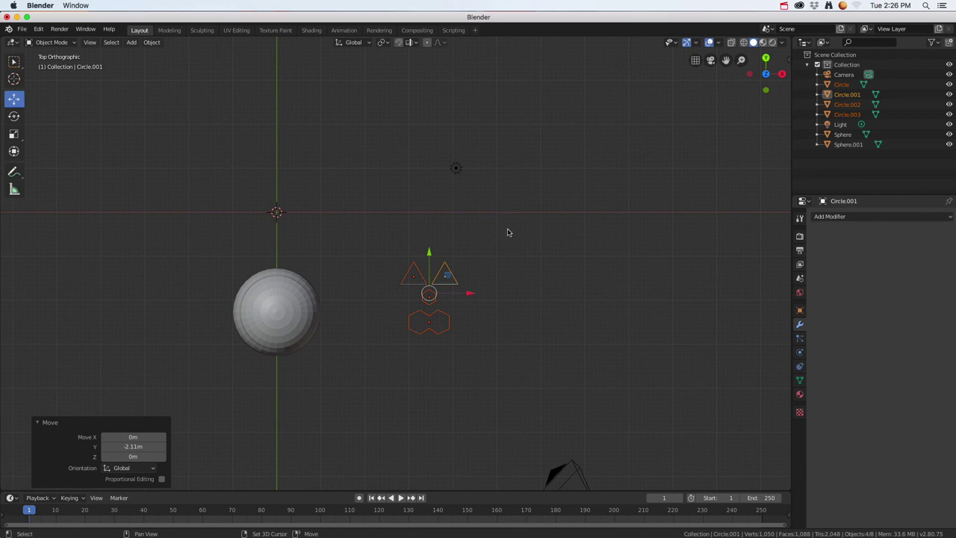
- Join the four selected eye, nose and mouth outlines into a single object
{"action": "scroll", "coordinate": [506, 248], "scroll_direction": "up", "scroll_amount": 4}
{"action": "scroll", "coordinate": [508, 247], "scroll_direction": "up", "scroll_amount": 1}
{"action": "middle_click_drag", "start_coordinate": [539, 263], "coordinate": [462, 180], "text": "shift"}
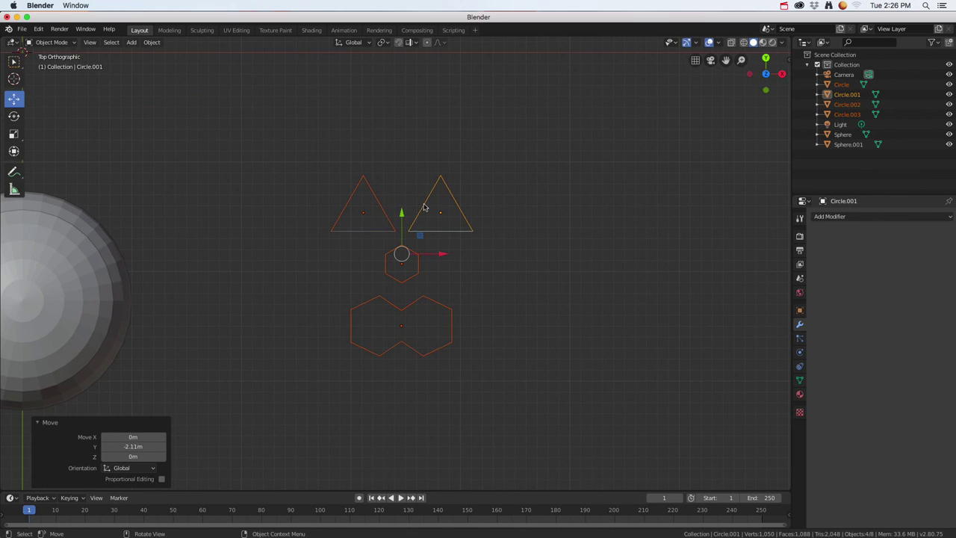
{"action": "right_click", "coordinate": [423, 207]}
{"action": "right_click", "coordinate": [419, 218]}
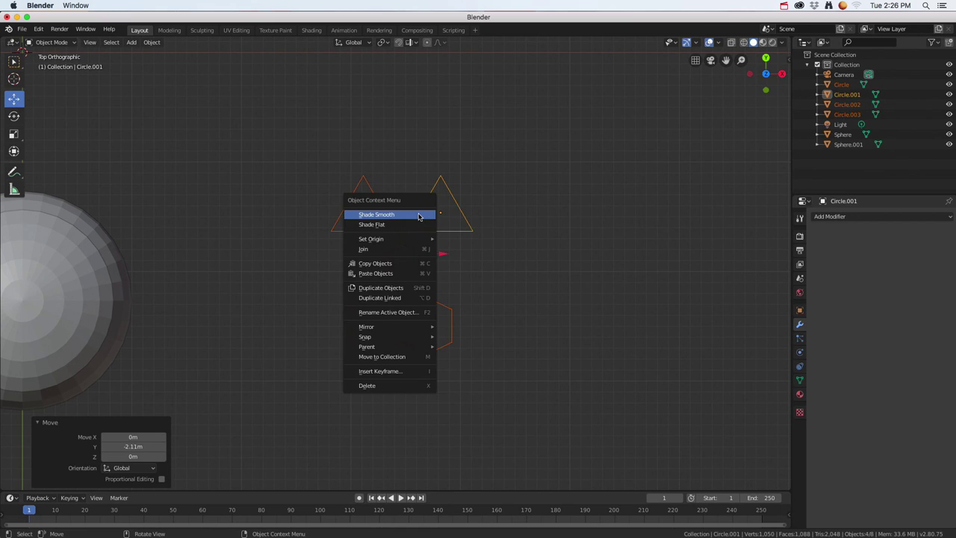
{"action": "left_click", "coordinate": [383, 251]}
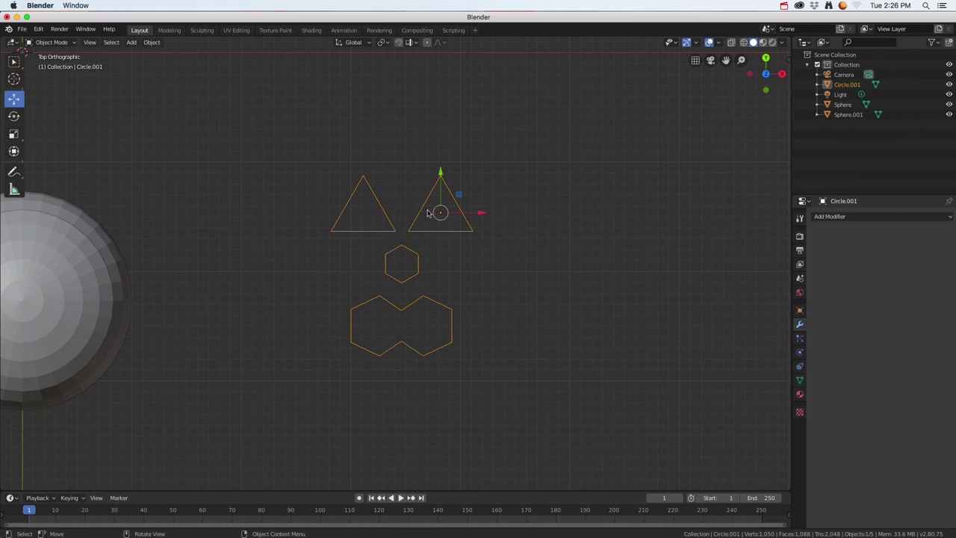
- In Edit Mode, select all vertices of the joined face outlines and fill each closed outline with a face
{"action": "left_click", "coordinate": [53, 42]}
{"action": "left_click", "coordinate": [62, 65]}
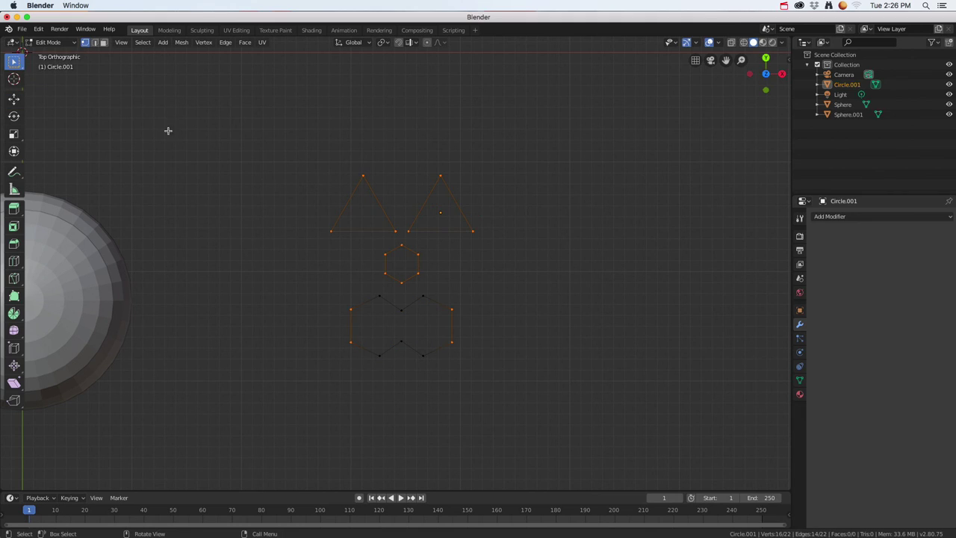
{"action": "left_click", "coordinate": [313, 172]}
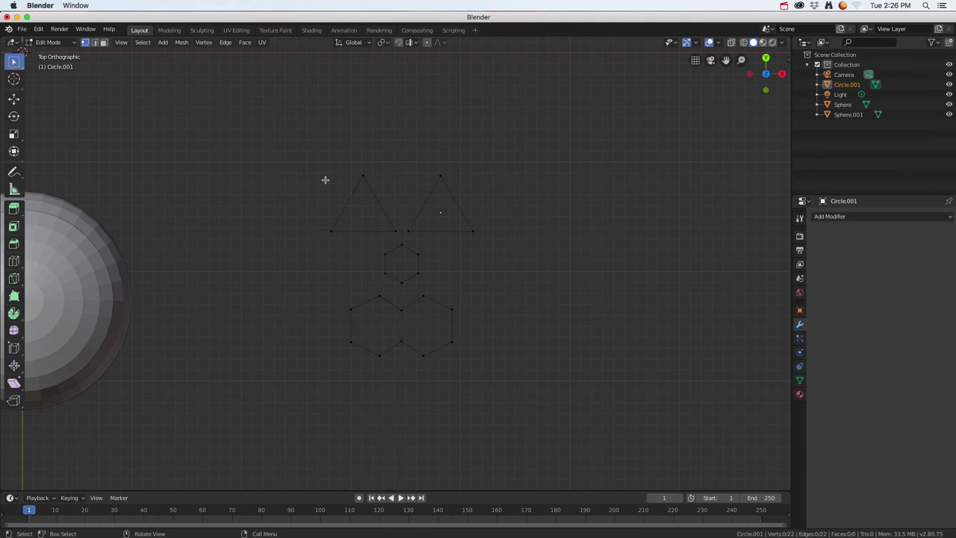
{"action": "left_click_drag", "start_coordinate": [312, 149], "coordinate": [511, 406]}
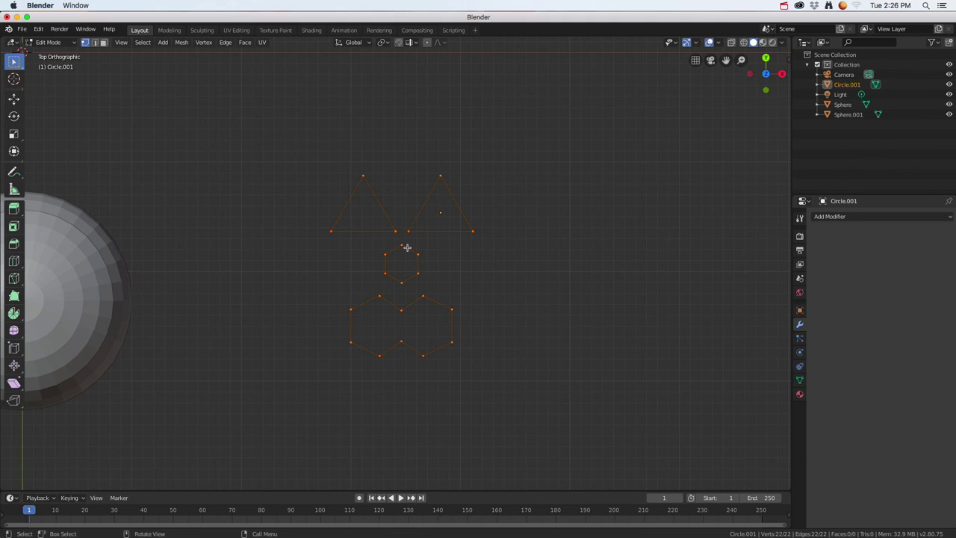
{"action": "key", "text": "f"}
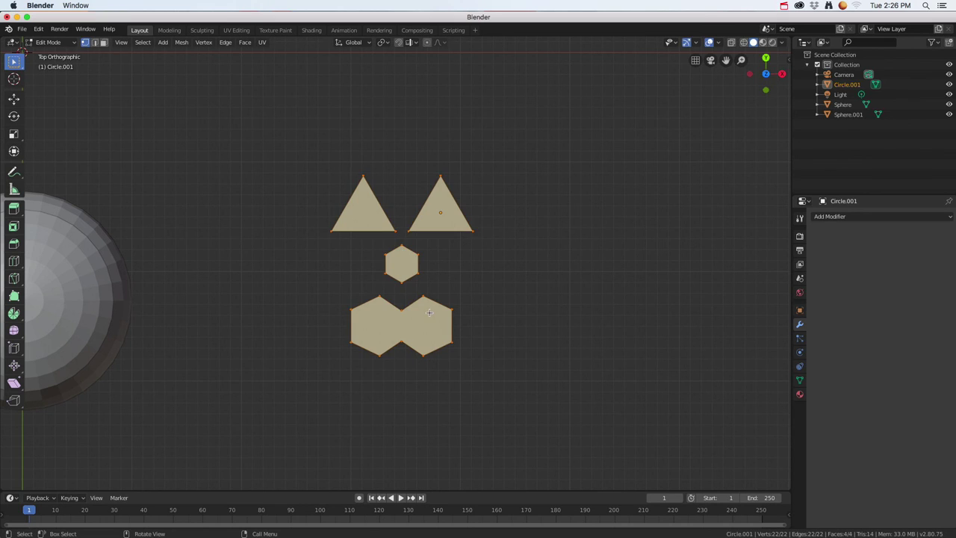
- Extrude the filled eye, nose and mouth faces upward by about 0.888 m and return to Object Mode
{"action": "middle_click_drag", "start_coordinate": [429, 313], "coordinate": [432, 287]}
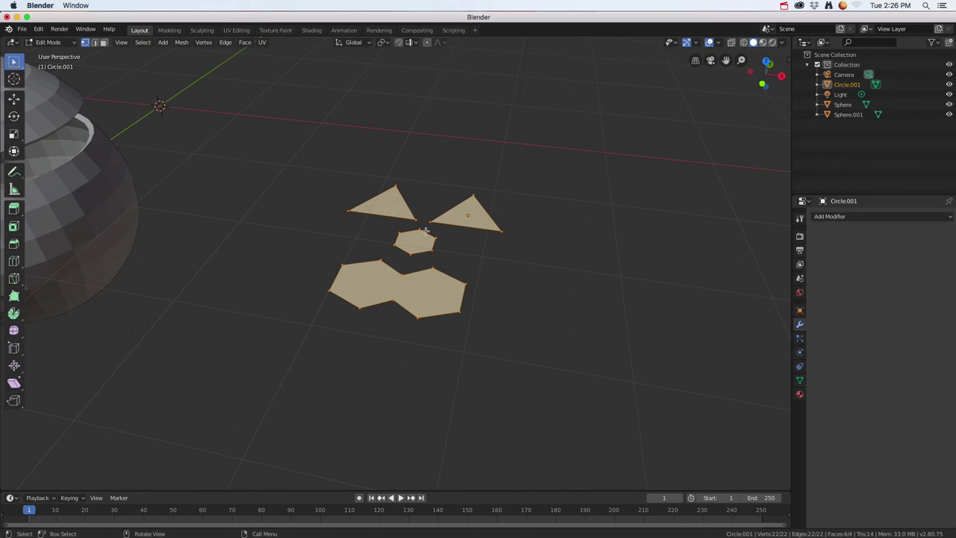
{"action": "key", "text": "e"}
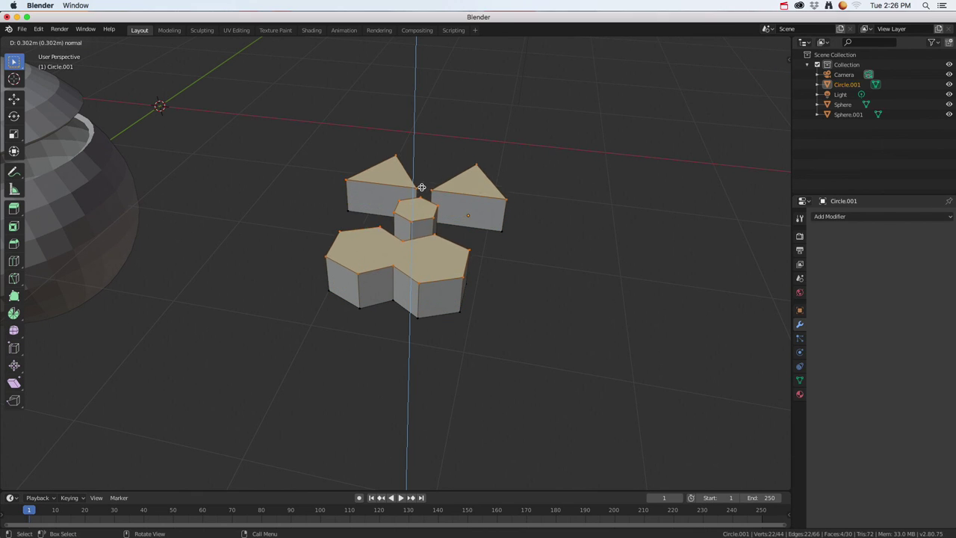
{"action": "left_click", "coordinate": [428, 123]}
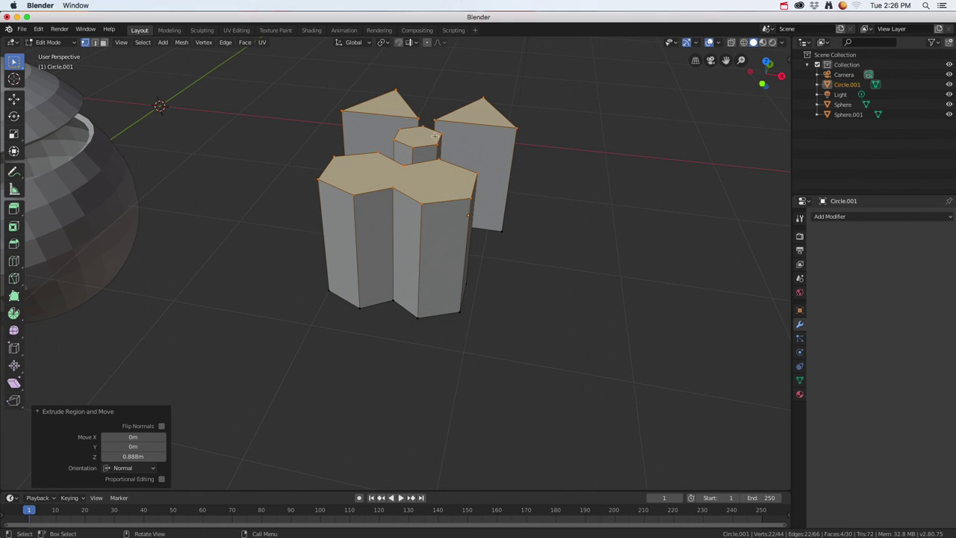
{"action": "key", "text": "Tab"}
- Rotate the extruded face object 90° around the global X axis
{"action": "mouse_move", "coordinate": [411, 192]}
{"action": "middle_mouse_down"}
{"action": "mouse_move", "coordinate": [384, 200]}
{"action": "mouse_move", "coordinate": [402, 200]}
{"action": "middle_mouse_up"}
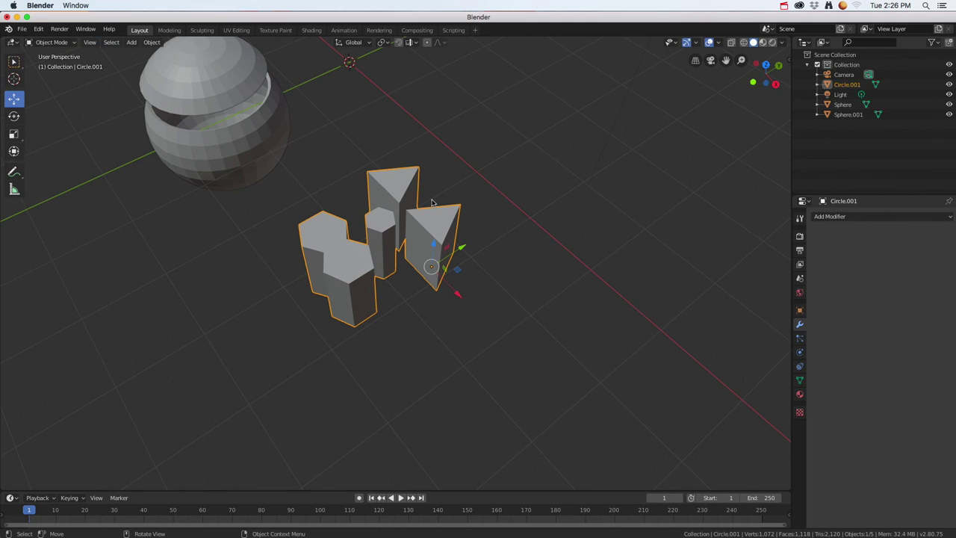
{"action": "key", "text": "r"}
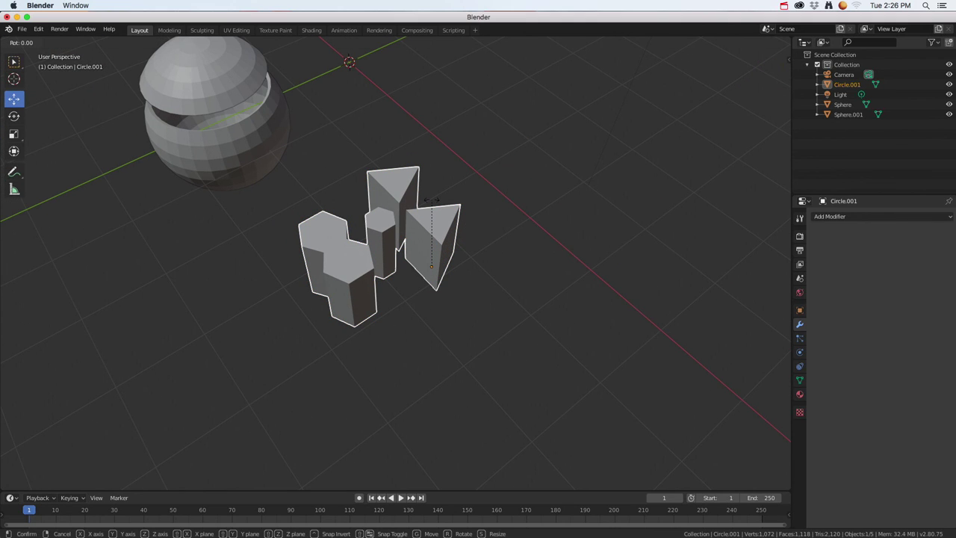
{"action": "key", "text": "9"}
{"action": "key", "text": "0"}
{"action": "key", "text": "z"}
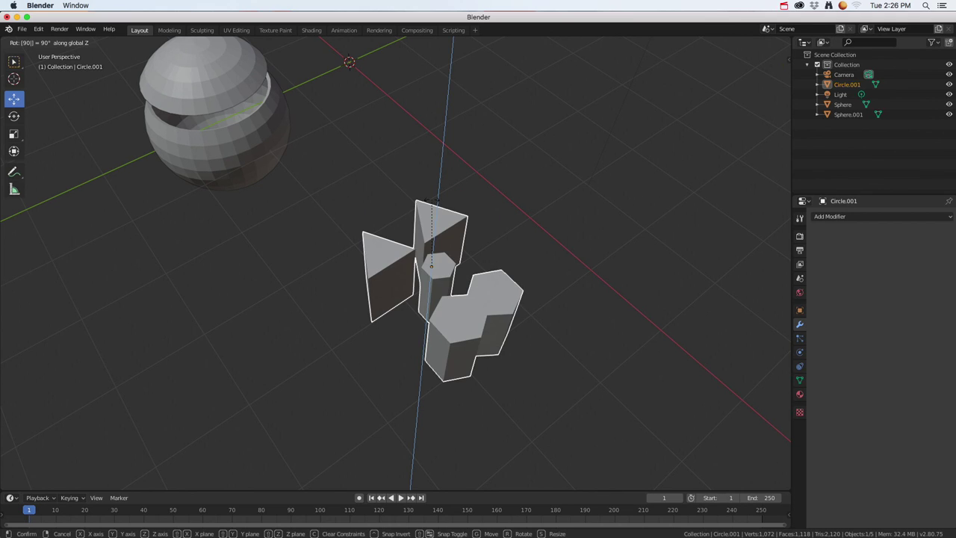
{"action": "key", "text": "x"}
{"action": "key", "text": "Return"}
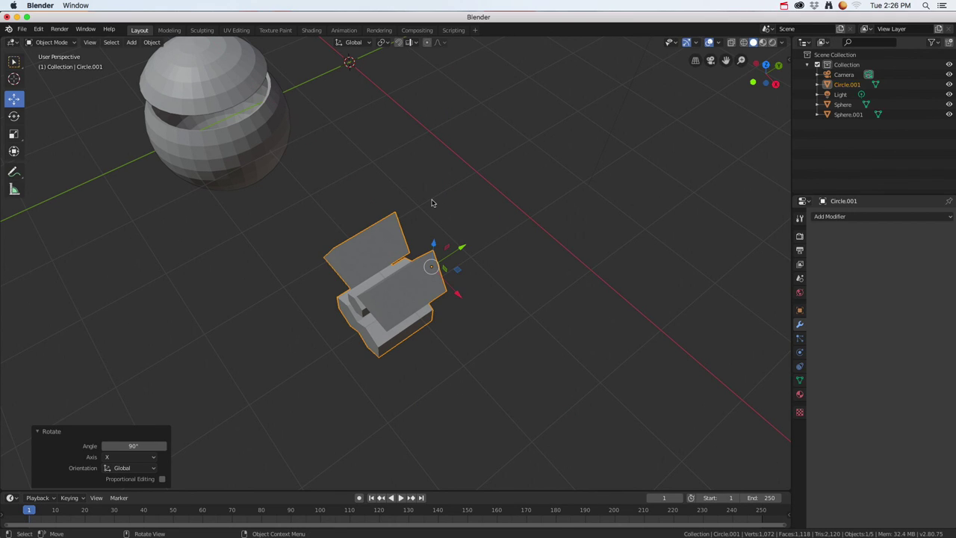
- Move the upright face object about -1.3 m along Y and -3.53 m along X to bring it to the pumpkin's front
{"action": "left_click_drag", "start_coordinate": [464, 246], "coordinate": [373, 302]}
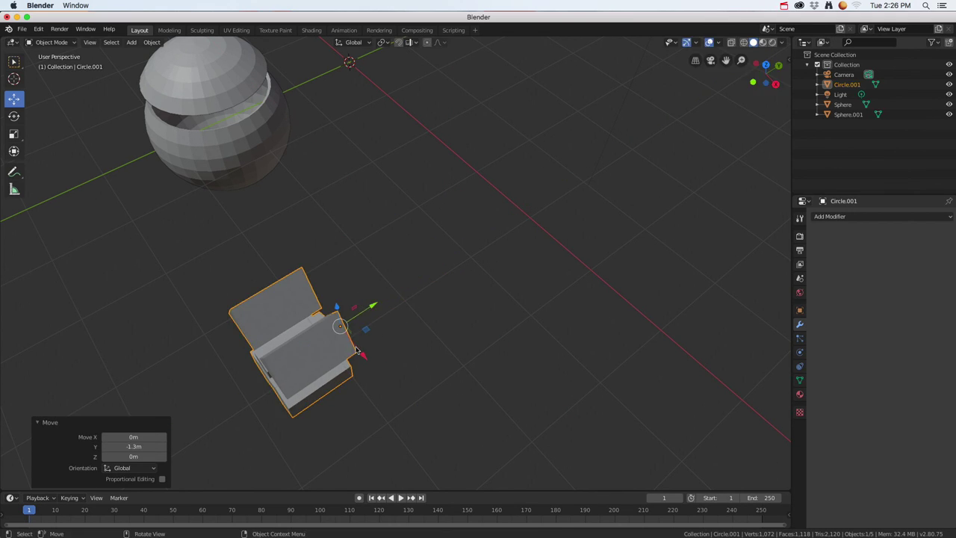
{"action": "left_click_drag", "start_coordinate": [364, 357], "coordinate": [187, 198]}
{"action": "middle_click_drag", "start_coordinate": [187, 198], "coordinate": [449, 212]}
- Scale the face object down to fit the pumpkin's front and shift it about -0.118 m along X
{"action": "key", "text": "s"}
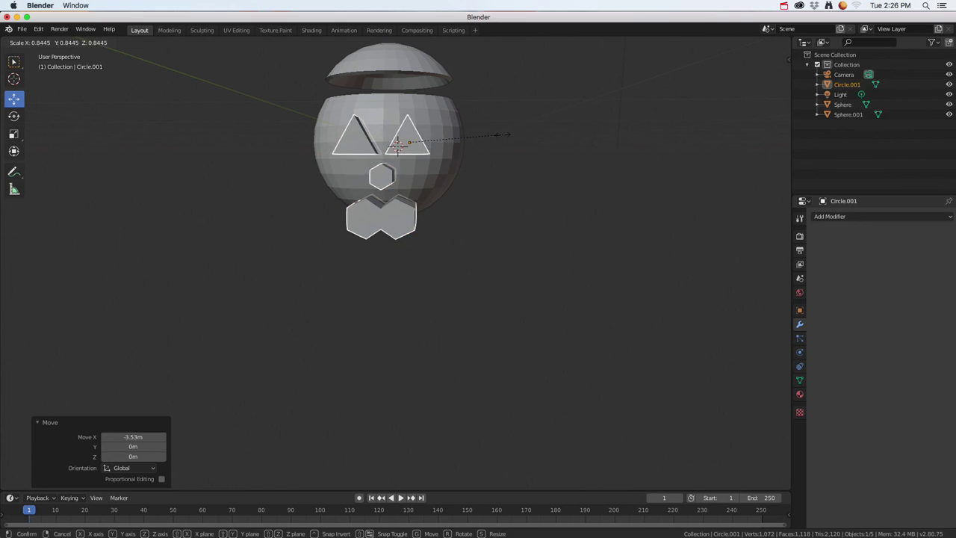
{"action": "left_click", "coordinate": [484, 148]}
{"action": "left_click_drag", "start_coordinate": [453, 144], "coordinate": [448, 144]}
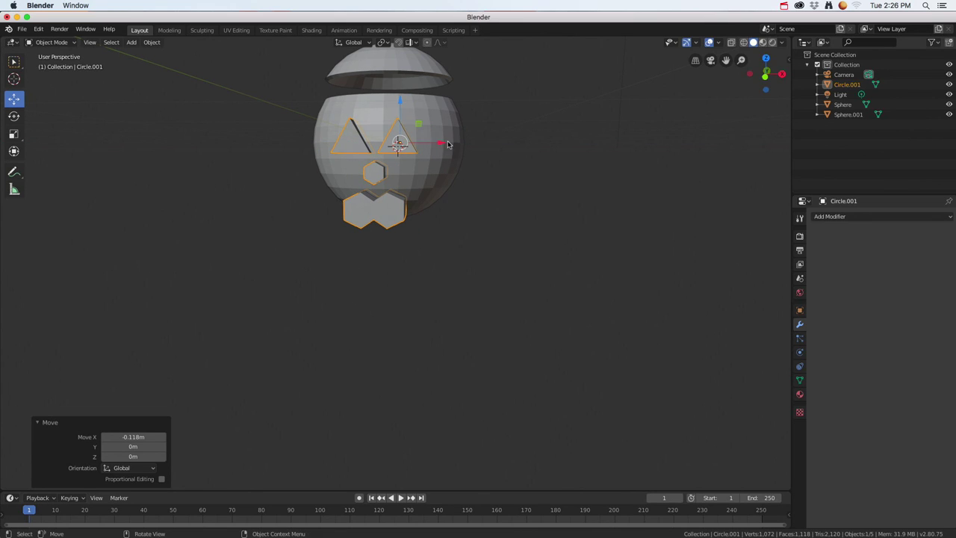
- Align the face object with the pumpkin by moving it about 0.144 m along X, 0.19 m along Z and 0.059 m along Y
{"action": "left_click", "coordinate": [782, 74]}
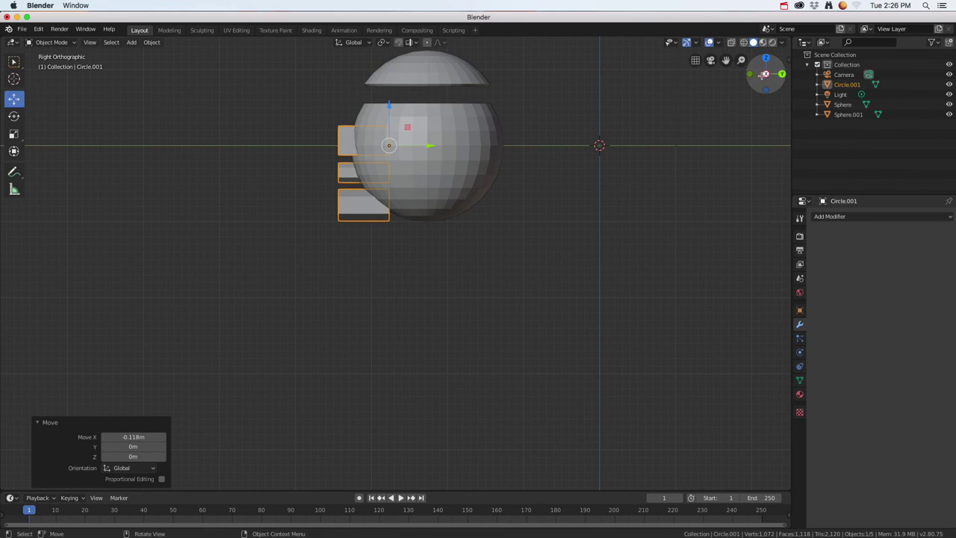
{"action": "left_click", "coordinate": [781, 74]}
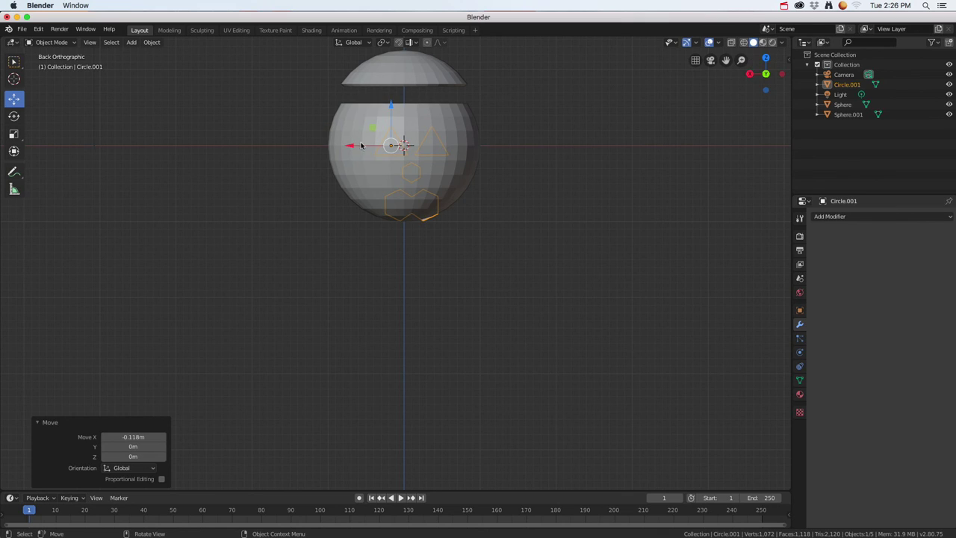
{"action": "mouse_move", "coordinate": [351, 146]}
{"action": "left_mouse_down"}
{"action": "mouse_move", "coordinate": [314, 145]}
{"action": "mouse_move", "coordinate": [340, 146]}
{"action": "left_mouse_up"}
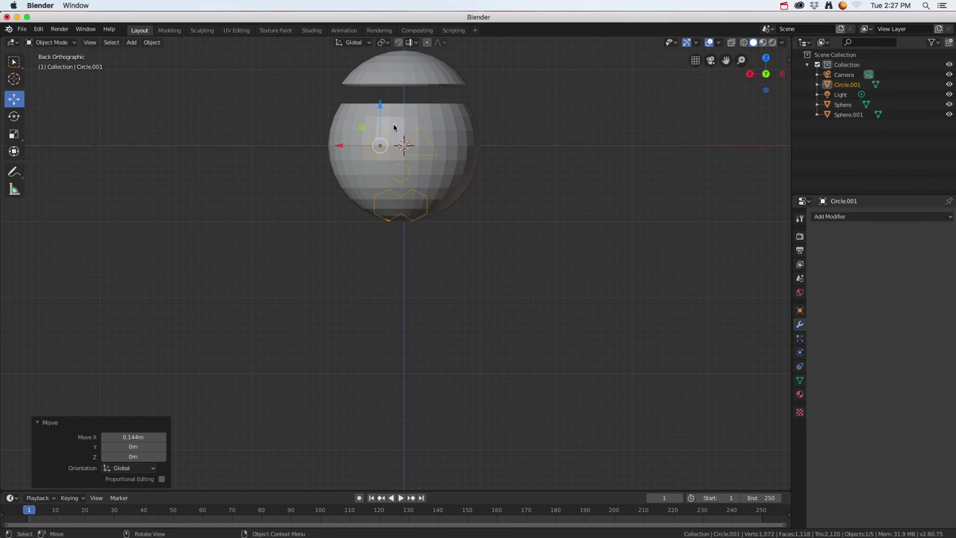
{"action": "left_click_drag", "start_coordinate": [380, 106], "coordinate": [384, 89]}
{"action": "middle_click_drag", "start_coordinate": [396, 145], "coordinate": [406, 213]}
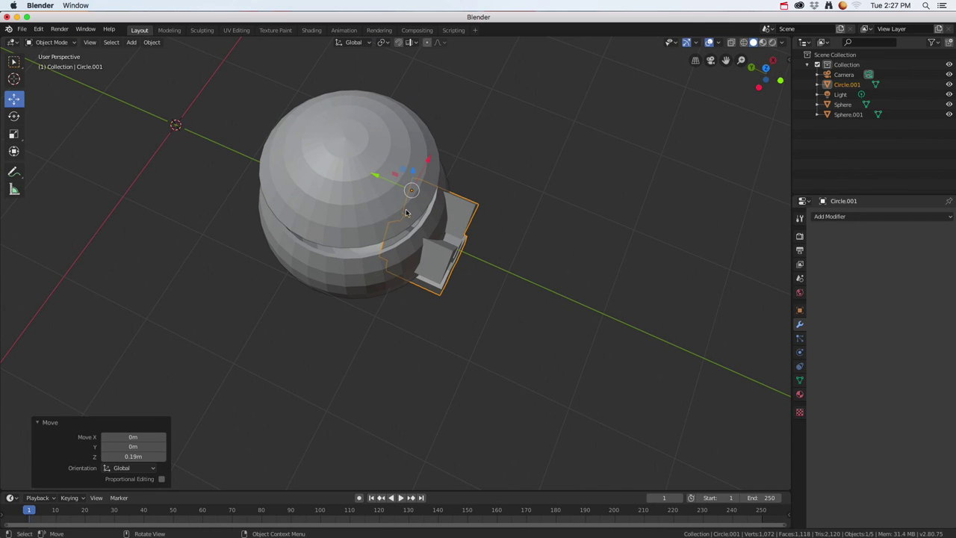
{"action": "left_click_drag", "start_coordinate": [377, 177], "coordinate": [369, 174]}
{"action": "middle_click_drag", "start_coordinate": [369, 175], "coordinate": [427, 193]}
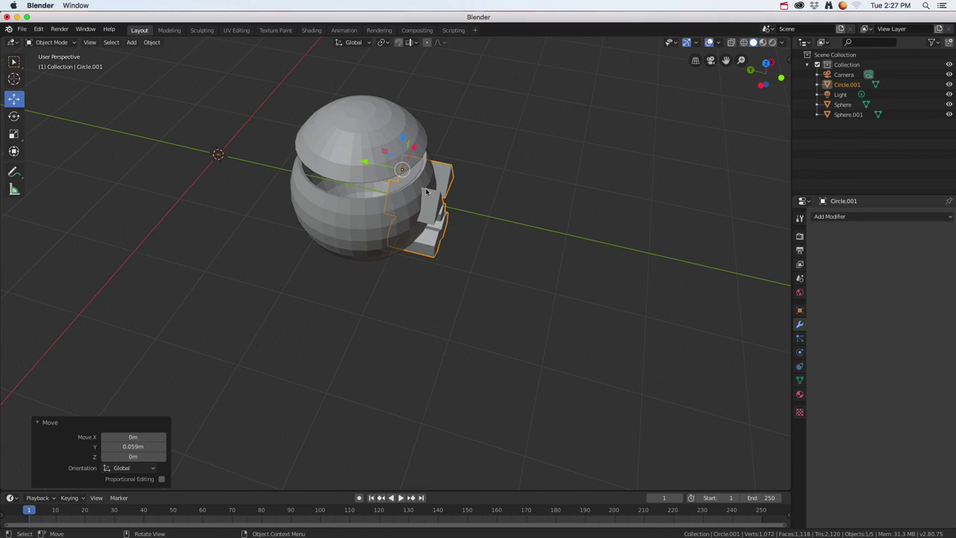
- Add a Boolean modifier to the lower pumpkin body and pick the extruded face object as its target object
{"action": "left_click", "coordinate": [362, 218]}
{"action": "middle_click_drag", "start_coordinate": [381, 226], "coordinate": [429, 291]}
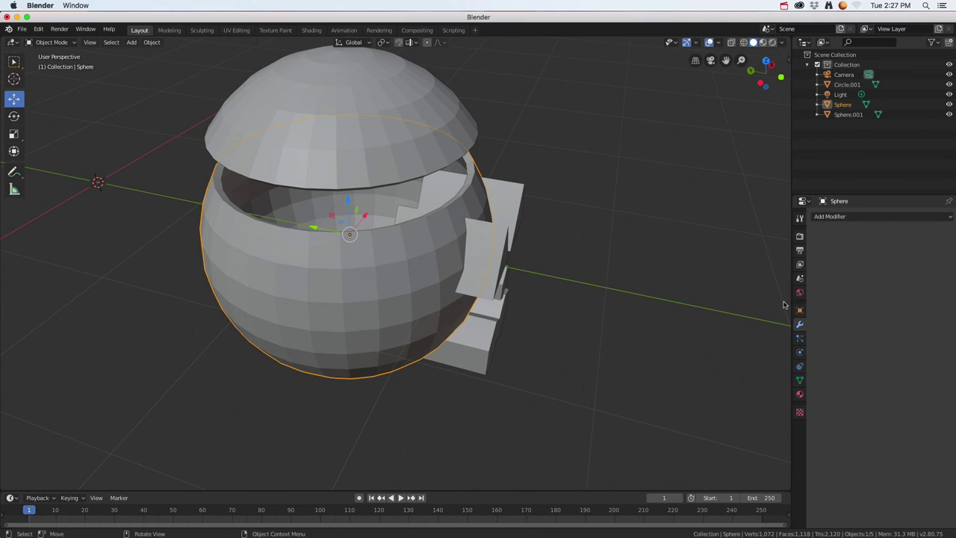
{"action": "left_click", "coordinate": [800, 395]}
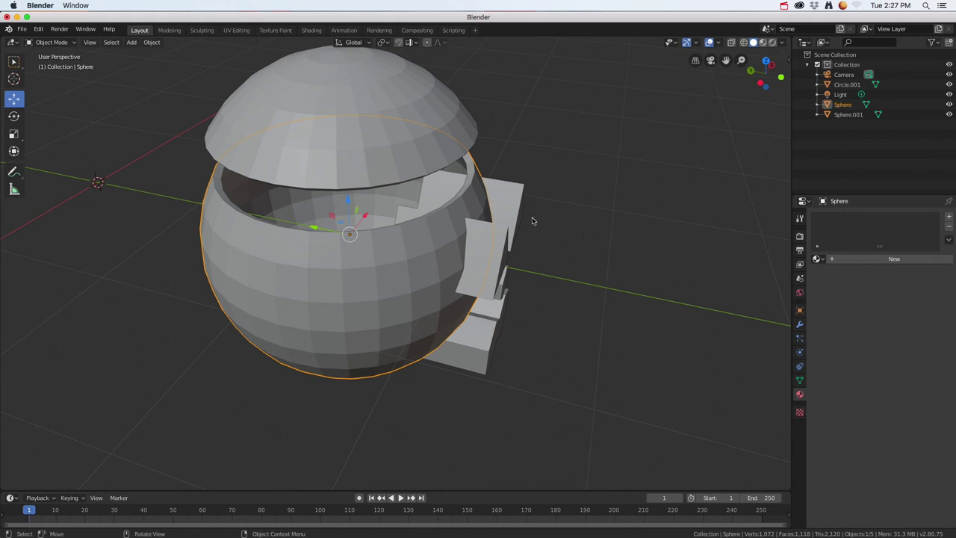
{"action": "left_click", "coordinate": [799, 323]}
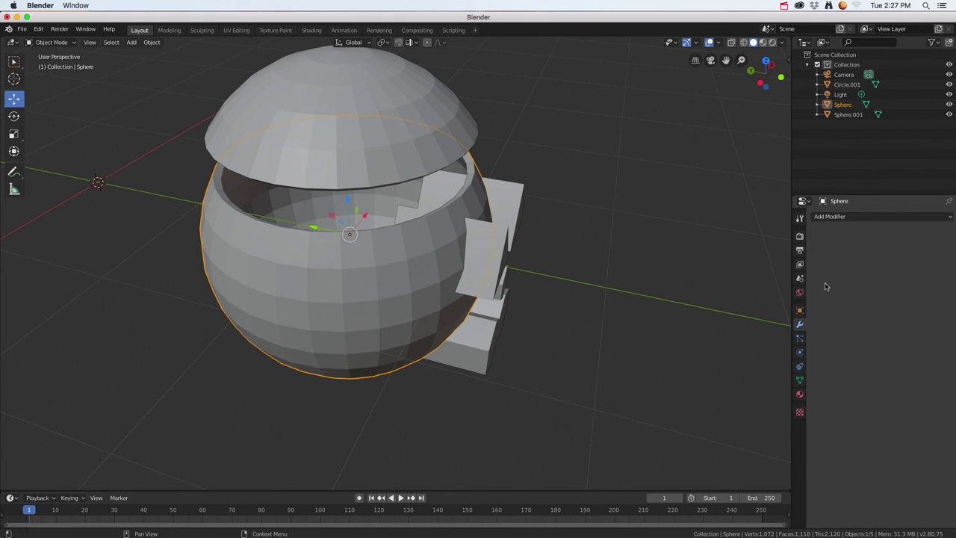
{"action": "left_click", "coordinate": [846, 219]}
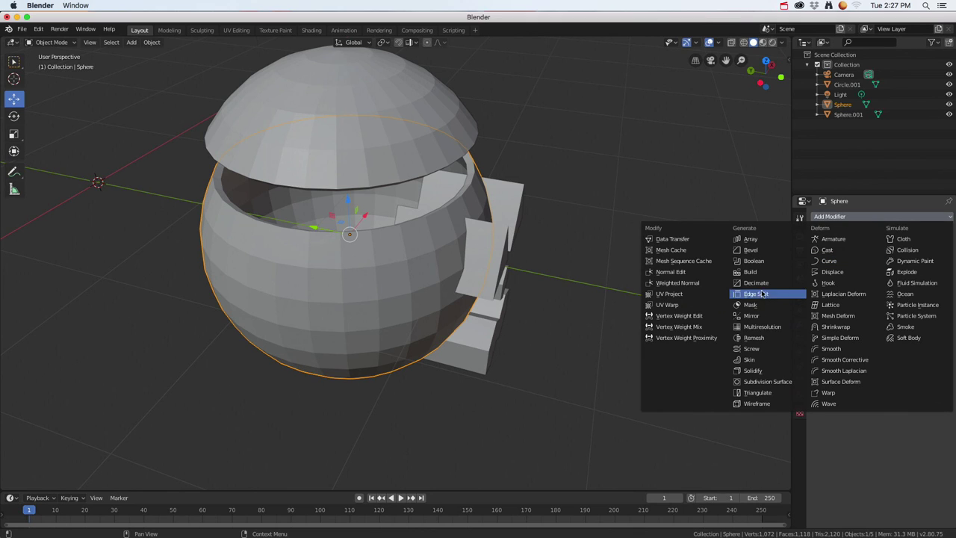
{"action": "left_click", "coordinate": [751, 262]}
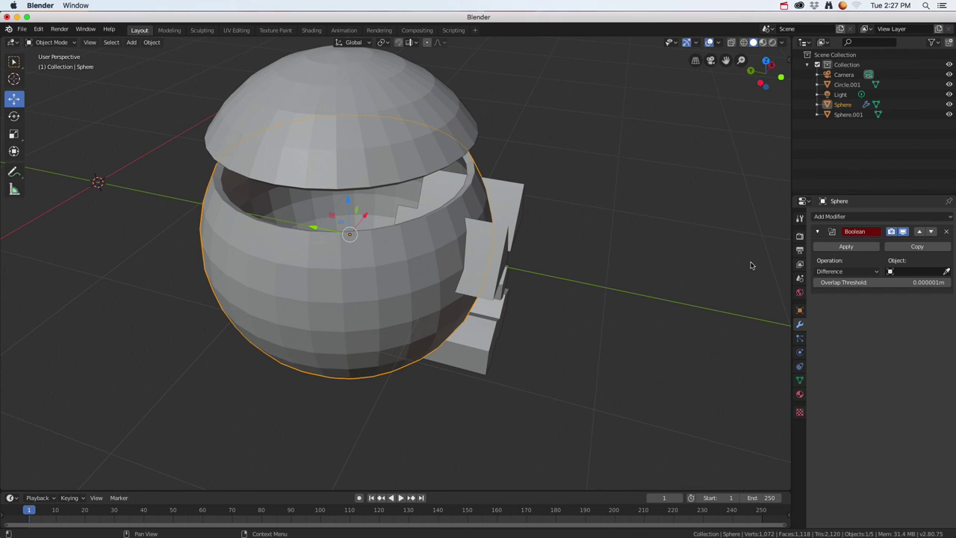
{"action": "left_click", "coordinate": [947, 271]}
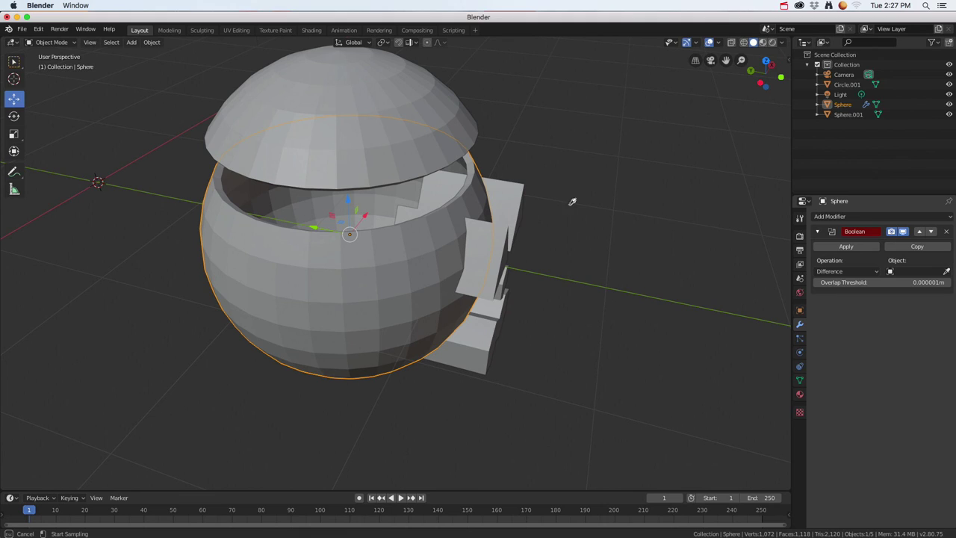
{"action": "left_click", "coordinate": [512, 190]}
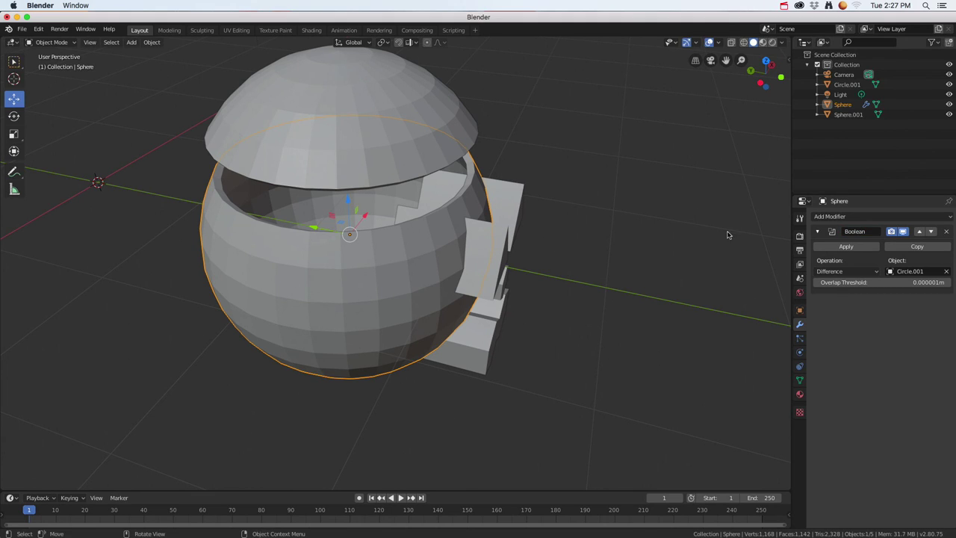
- Use Difference as the Boolean operation and apply the modifier to the pumpkin body
{"action": "left_click", "coordinate": [843, 271]}
{"action": "left_click", "coordinate": [844, 267]}
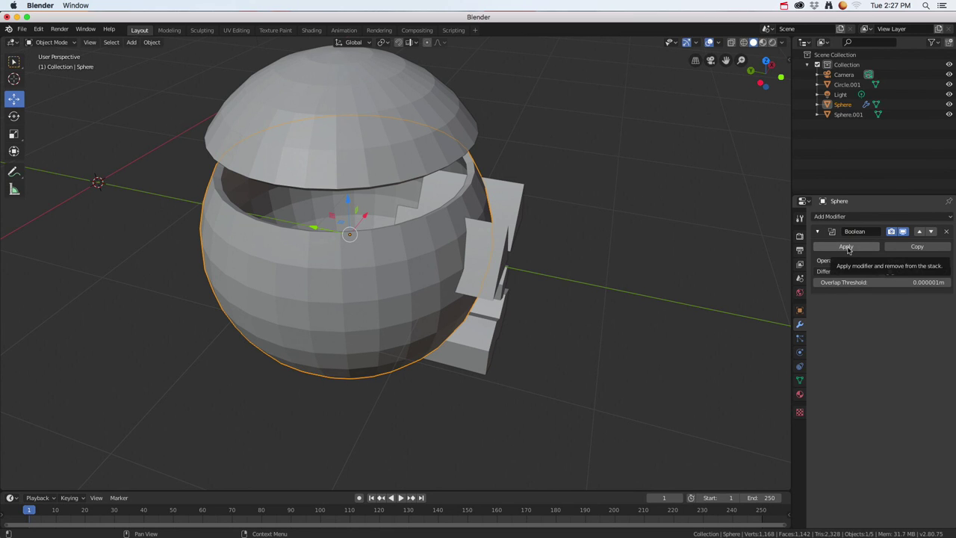
{"action": "left_click", "coordinate": [846, 247]}
- Move the extruded face object about -1.24 m along Y, out of the pumpkin, to expose the carved openings
{"action": "left_click", "coordinate": [502, 256]}
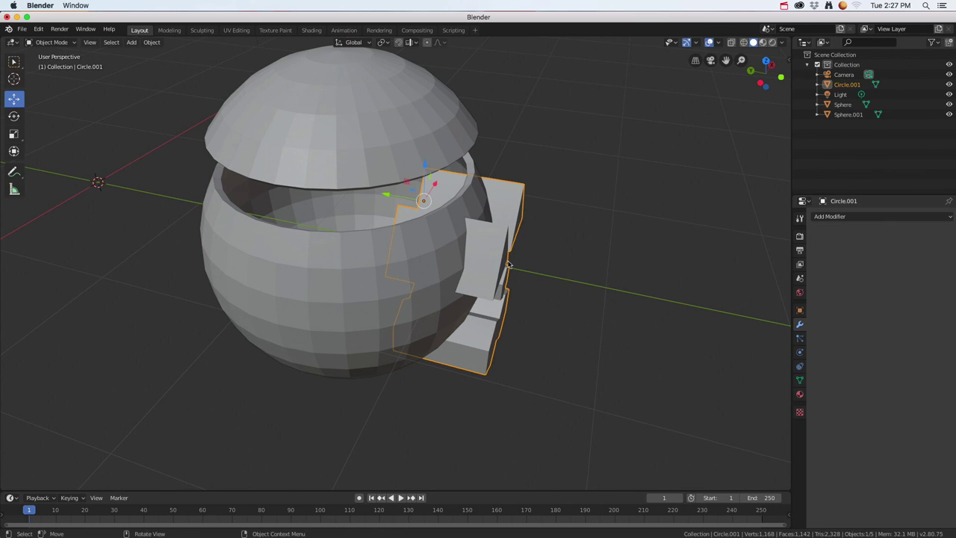
{"action": "left_click_drag", "start_coordinate": [386, 202], "coordinate": [598, 261]}
{"action": "middle_click_drag", "start_coordinate": [598, 262], "coordinate": [640, 130]}
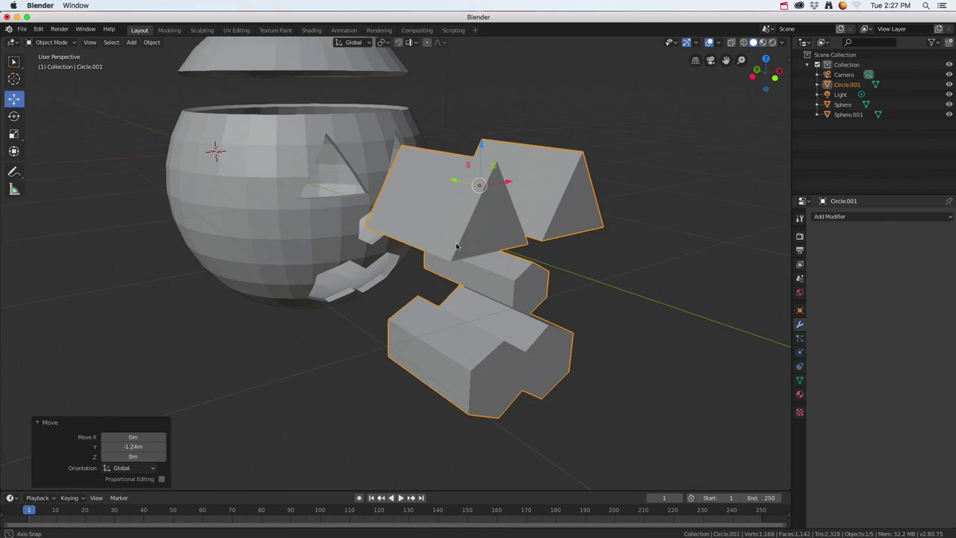